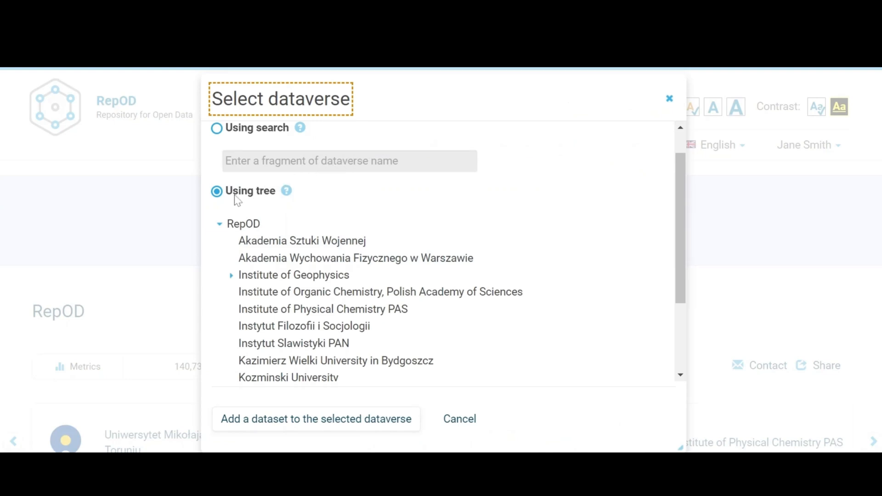
# Choose RepOD from the dataverse tree as the host and start a new dataset in it
pyautogui.click(244, 224)
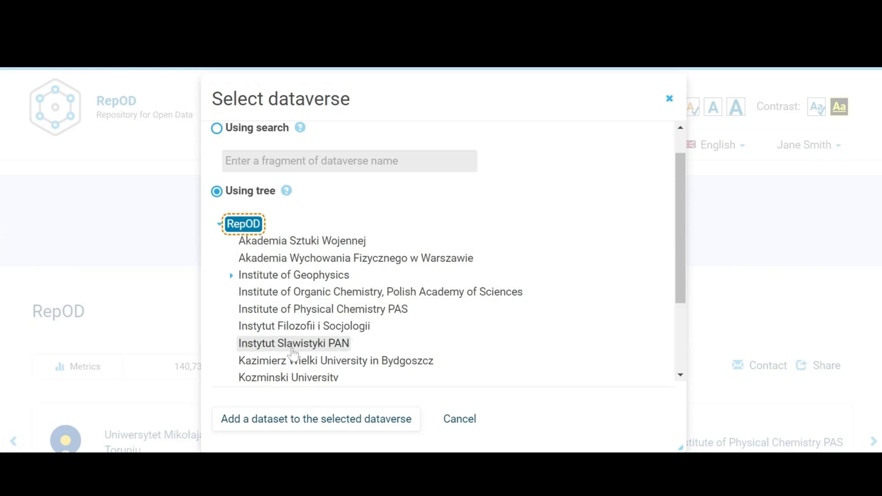
pyautogui.click(327, 421)
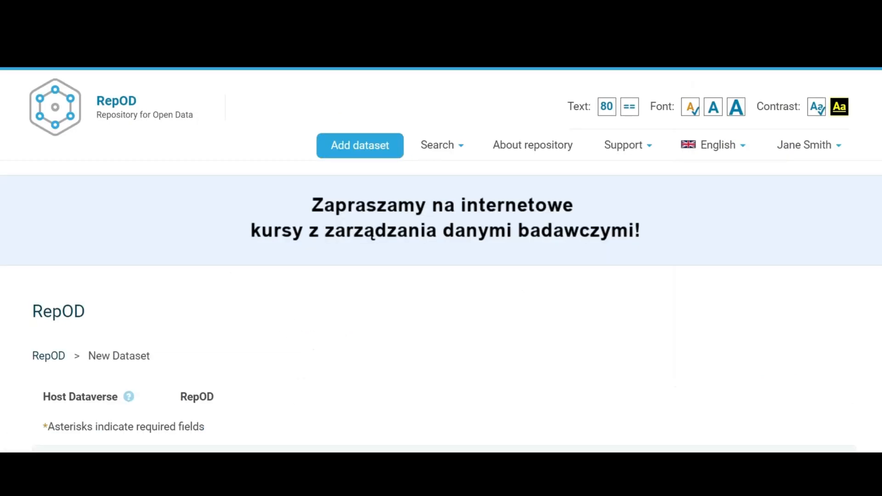
# Look through the new dataset form, from the citation metadata fields down to the file upload section
pyautogui.scroll(-3, 441, 306)
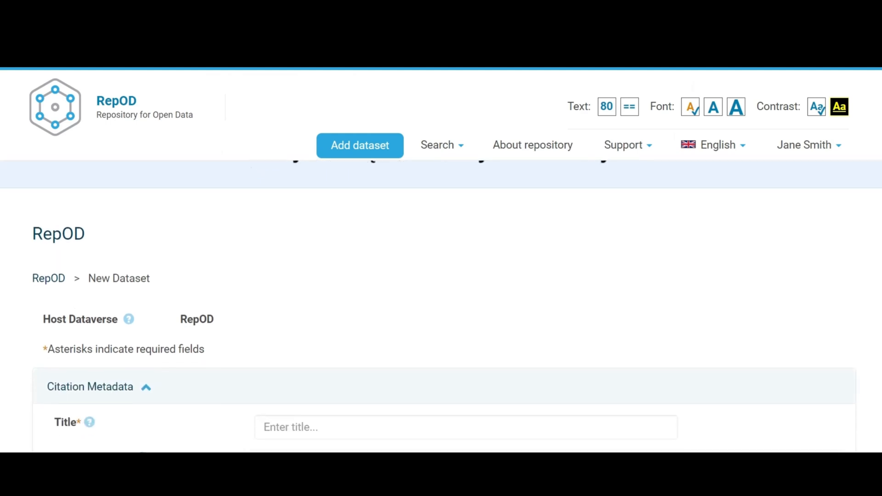
pyautogui.scroll(-2, 444, 306)
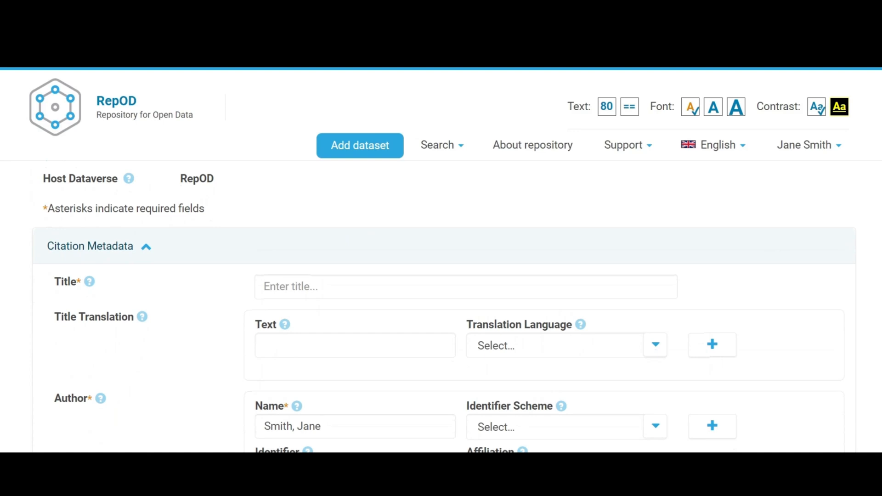
pyautogui.scroll(-3, 444, 308)
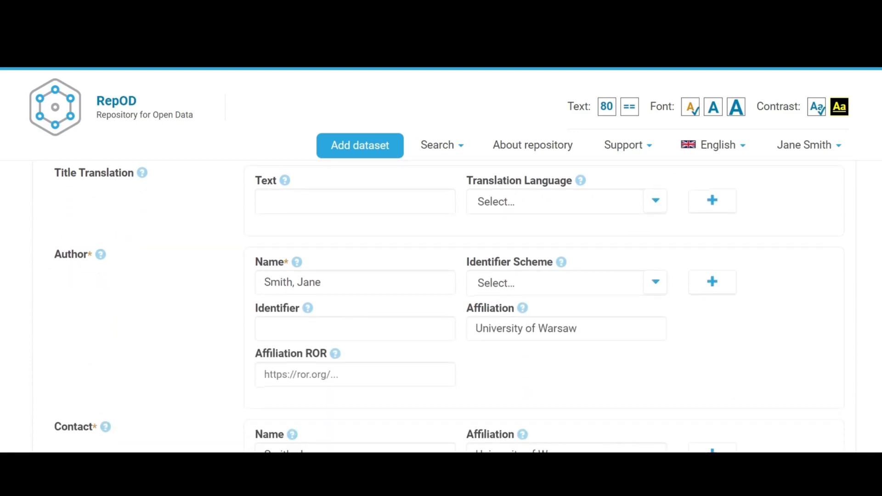
pyautogui.scroll(-7, 444, 306)
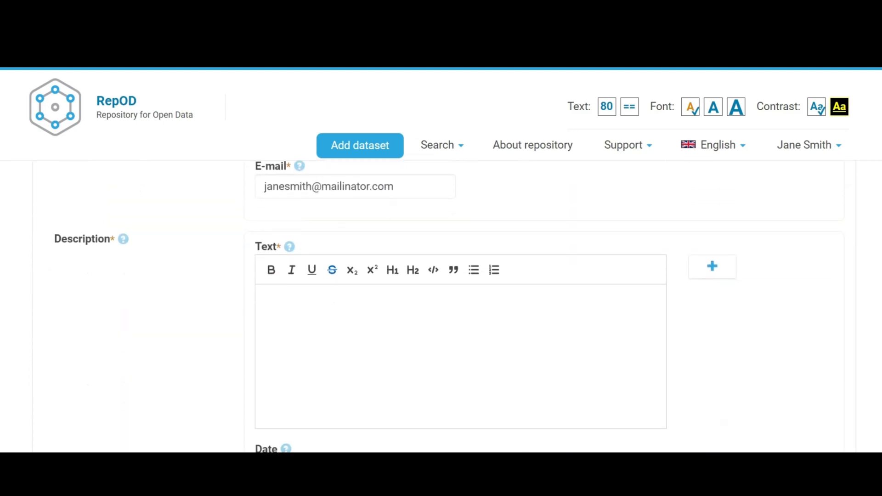
pyautogui.scroll(-6, 444, 307)
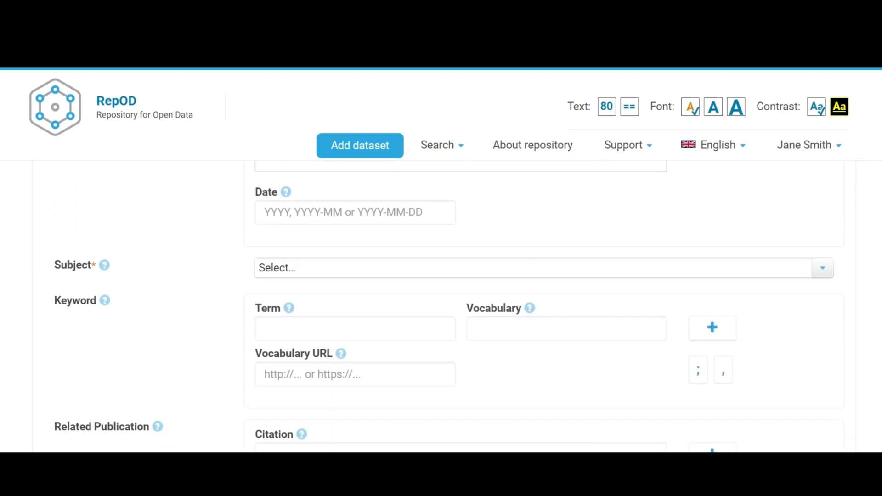
pyautogui.scroll(-13, 444, 307)
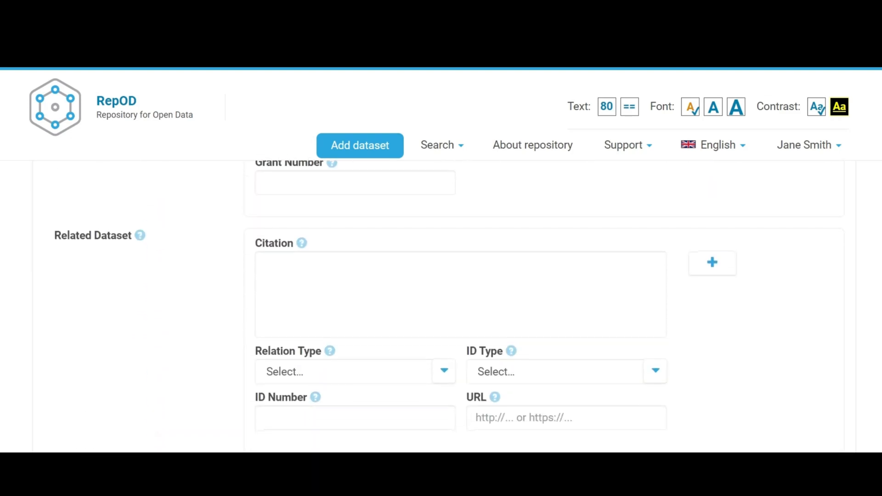
pyautogui.scroll(-10, 444, 306)
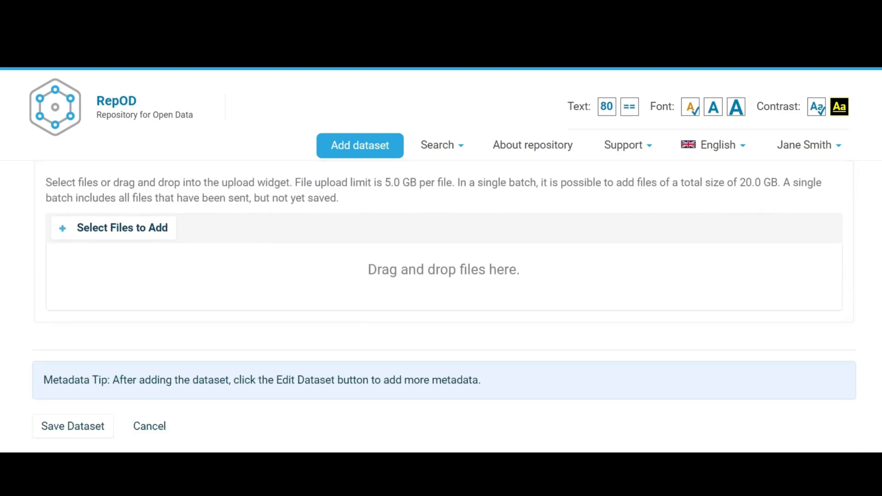
pyautogui.scroll(-2, 444, 306)
pyautogui.scroll(5, 444, 306)
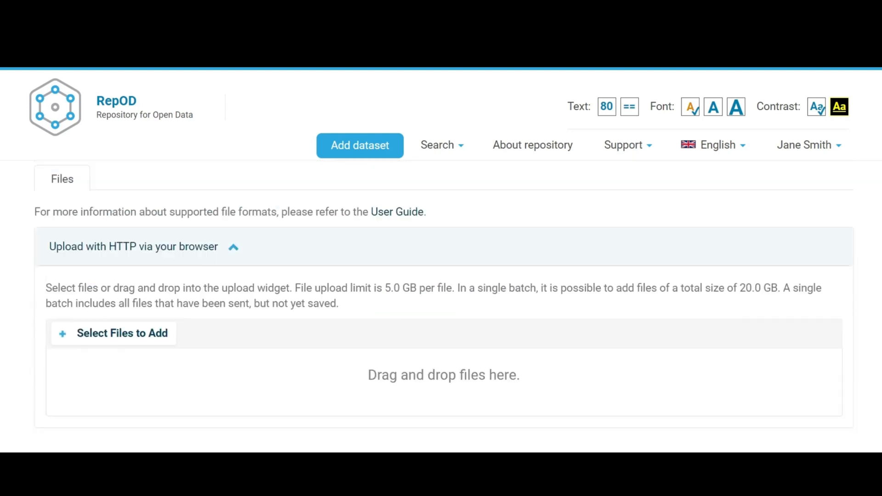
pyautogui.scroll(10, 444, 306)
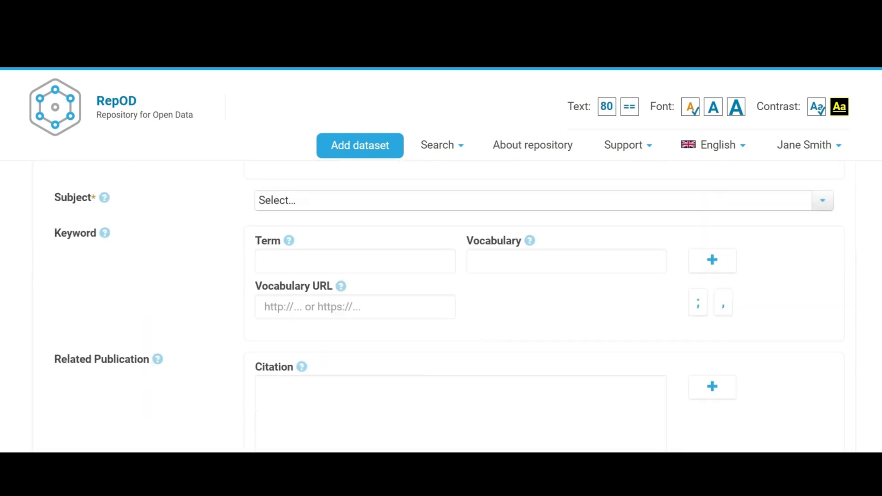
pyautogui.scroll(10, 444, 306)
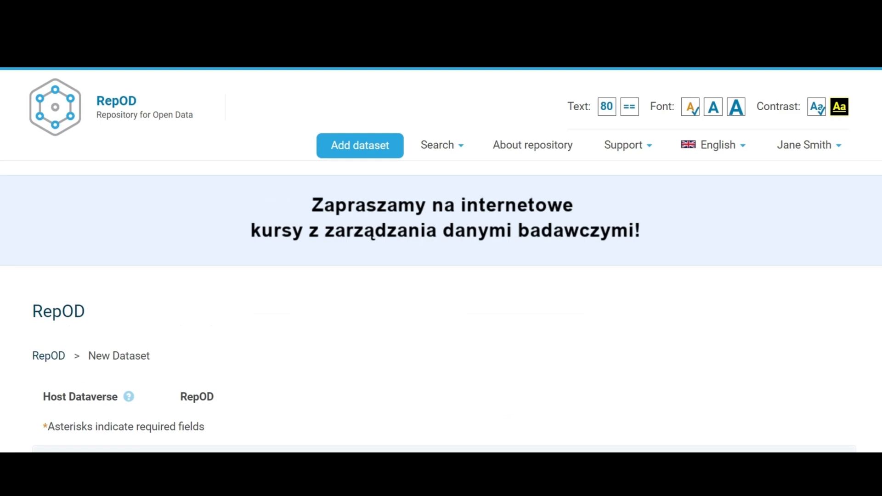
# Enter "Example dataset title" as the dataset's title in the citation metadata
pyautogui.scroll(-4, 444, 306)
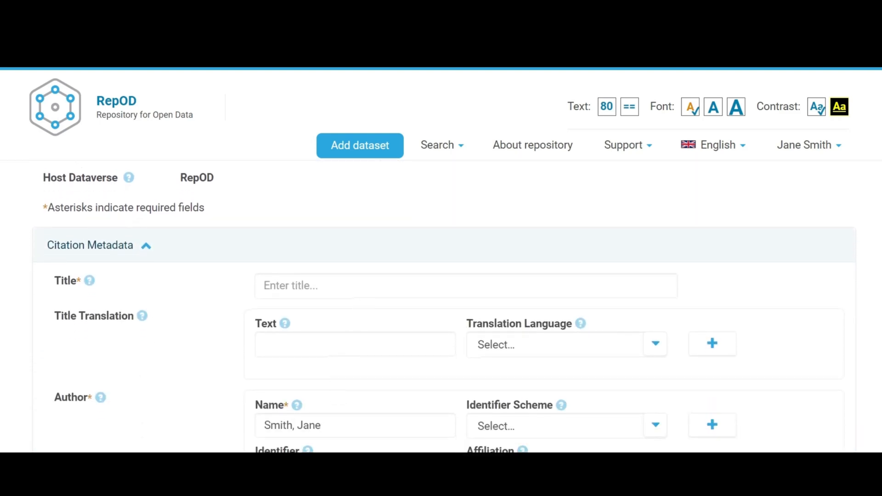
pyautogui.click(291, 286)
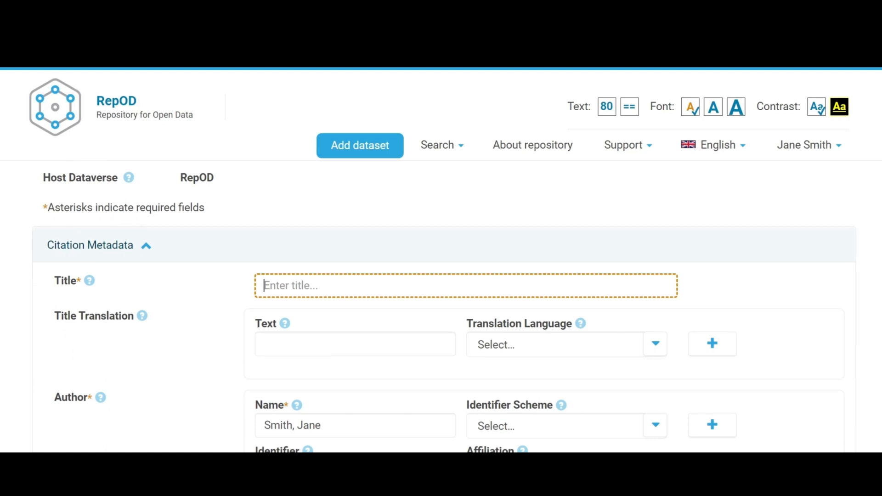
pyautogui.write('Example datas')
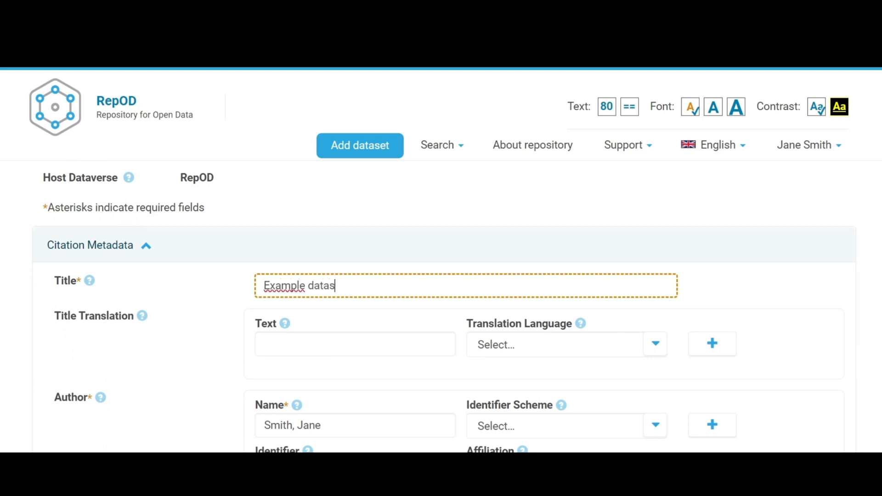
pyautogui.write('et title')
# Add the title translation "Przykładowy tytuł zbioru" and set its translation language to Polish
pyautogui.click(355, 344)
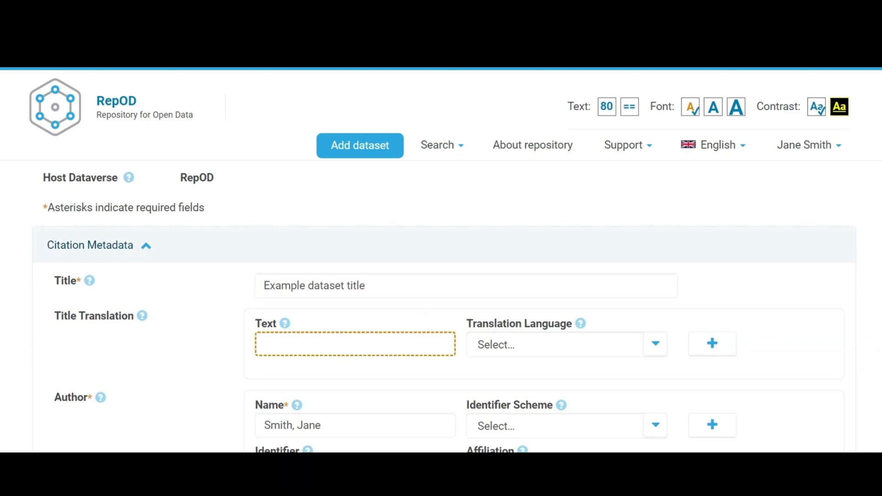
pyautogui.write('Przykładowy tytuł zbioru')
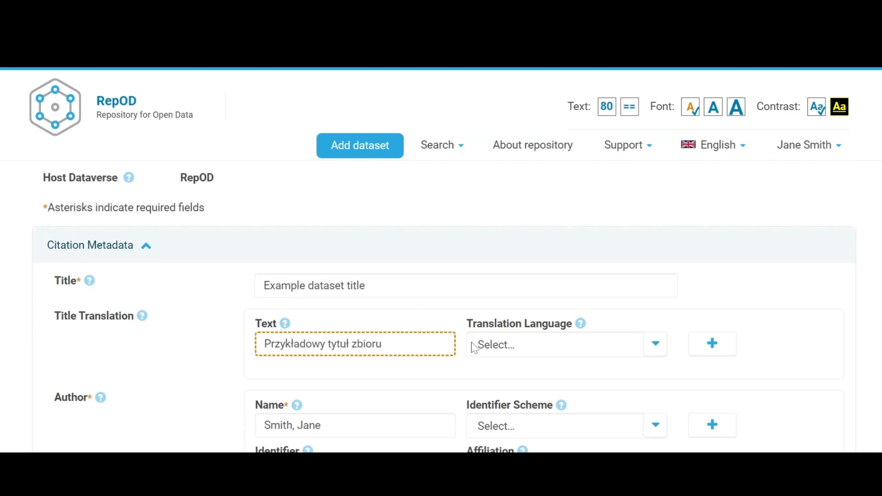
pyautogui.click(560, 353)
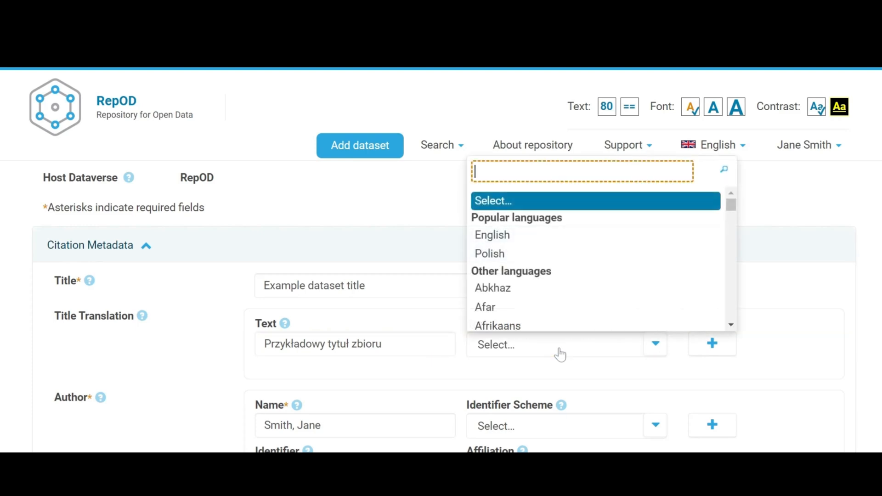
pyautogui.click(489, 254)
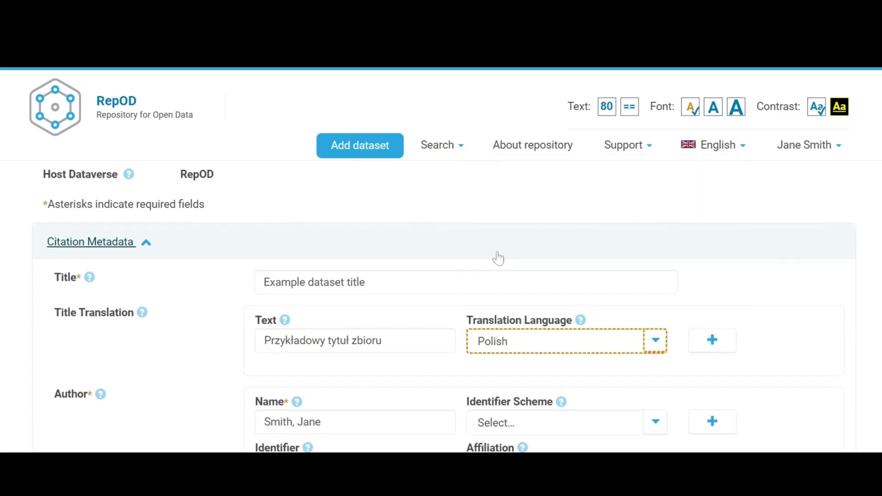
# Set the first author's identifier scheme to ORCID and enter the author's identifier number
pyautogui.scroll(-3, 498, 259)
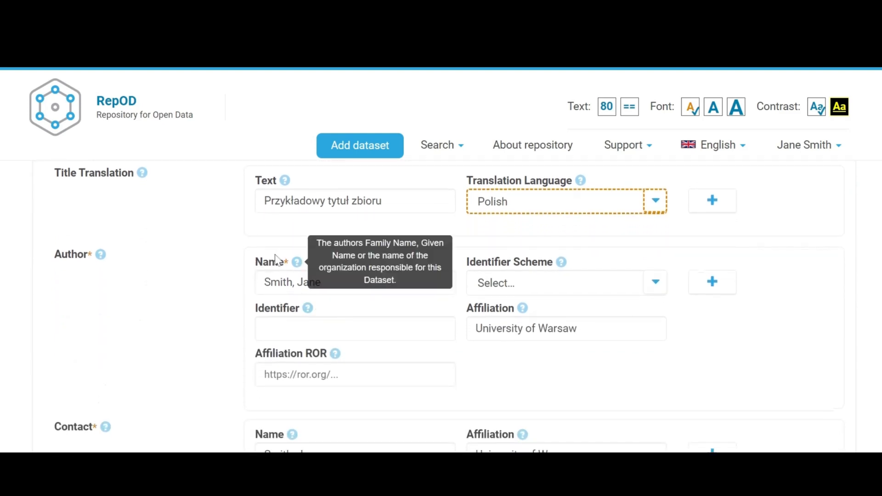
pyautogui.click(498, 293)
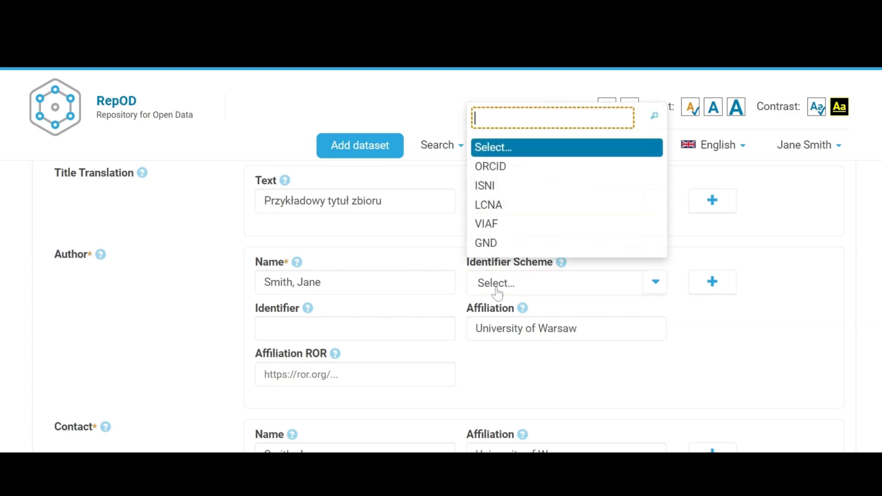
pyautogui.click(491, 168)
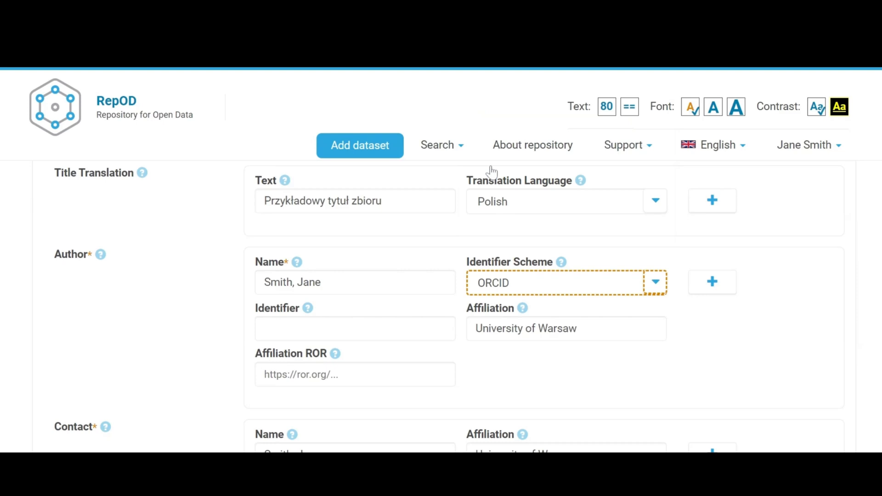
pyautogui.click(401, 321)
pyautogui.write('1234')
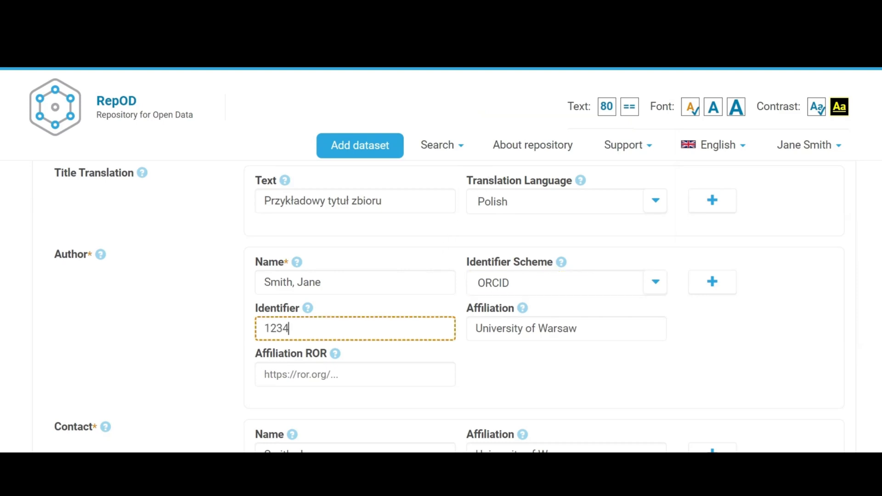
pyautogui.write('567890')
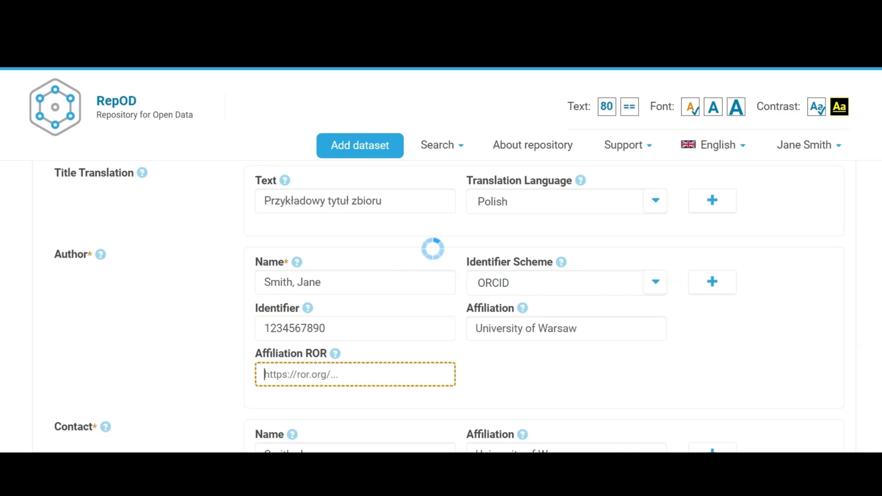
pyautogui.click(358, 370)
pyautogui.moveTo(336, 359)
pyautogui.write('uw wa')
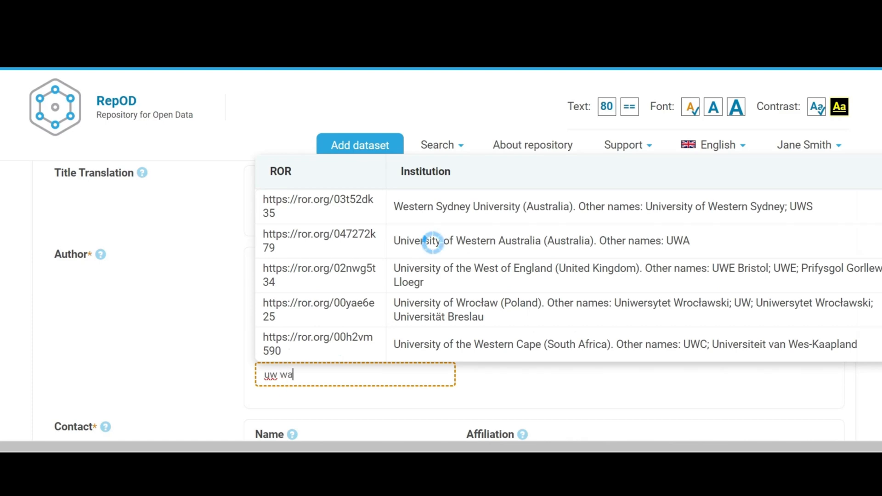
pyautogui.write('r')
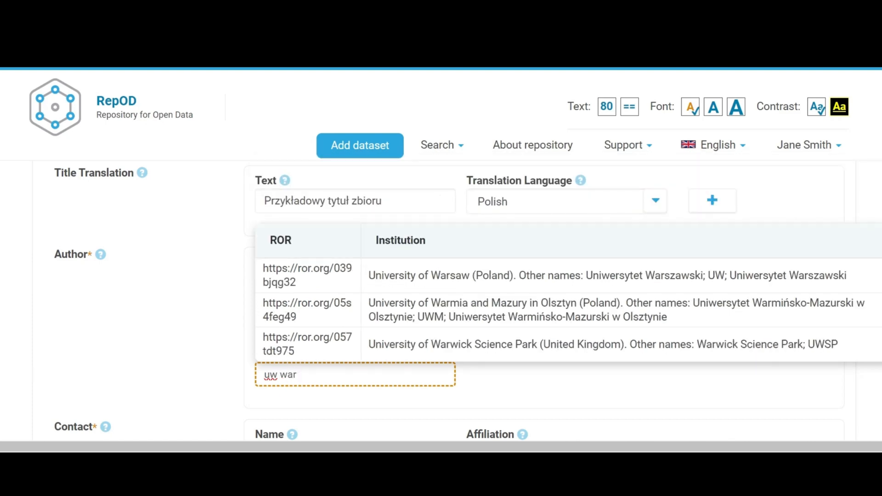
pyautogui.click(426, 278)
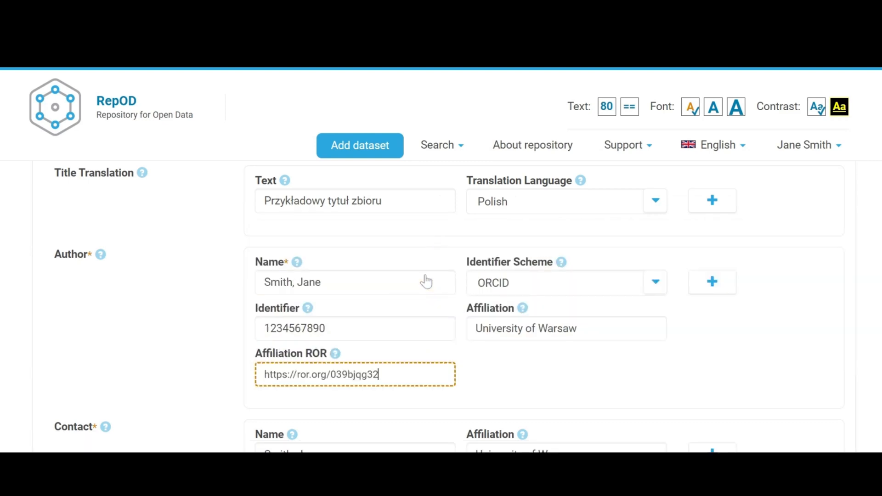
# Add a second author entry and fill in that author's family and given name
pyautogui.click(715, 288)
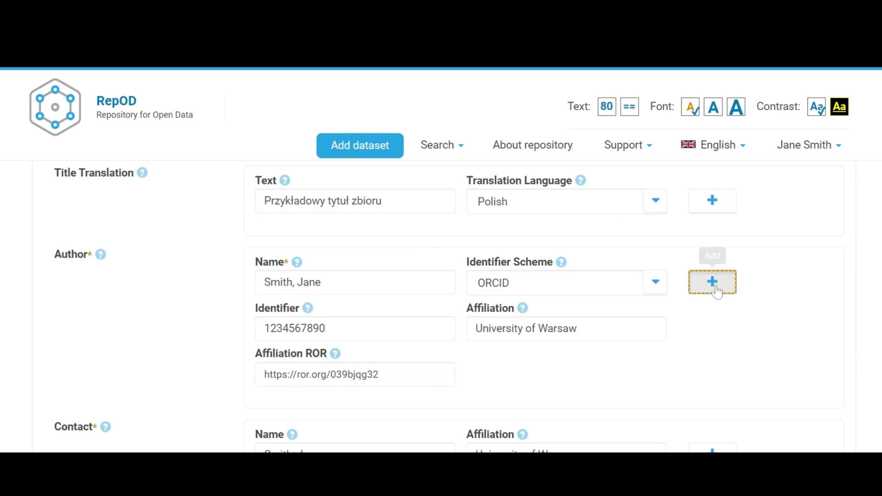
pyautogui.scroll(-2, 717, 292)
pyautogui.scroll(-3, 717, 292)
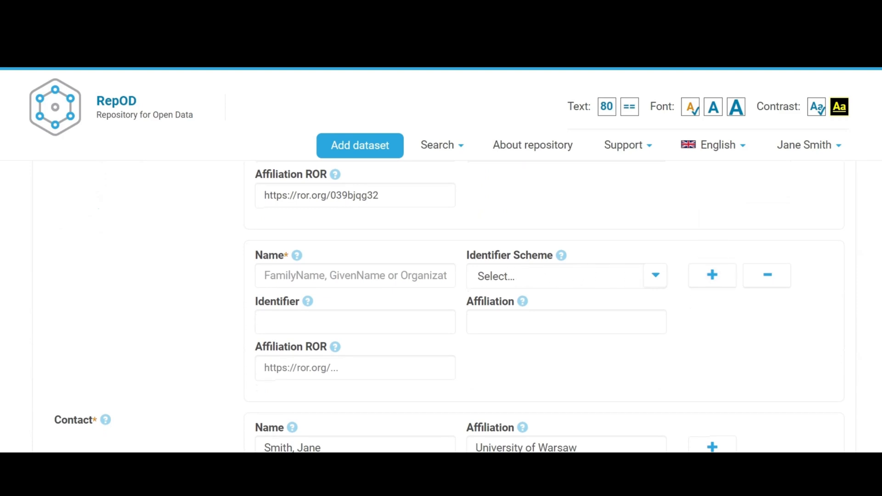
pyautogui.click(355, 276)
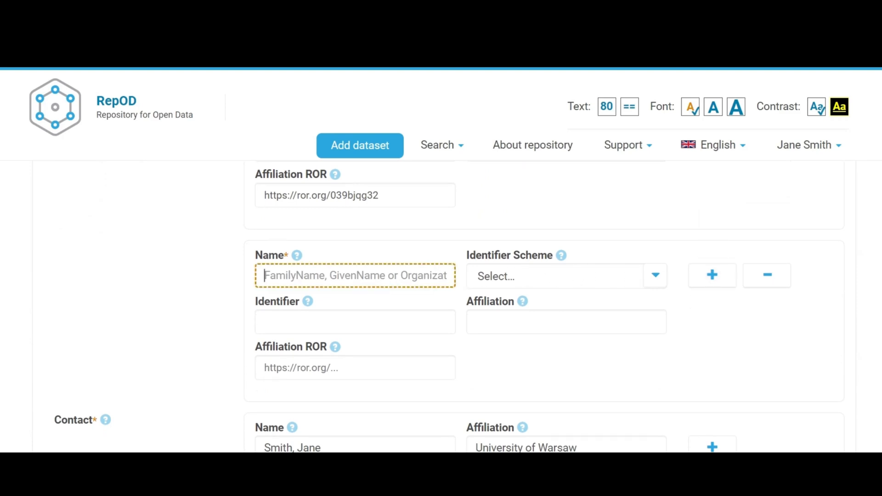
pyautogui.write('Kowalski')
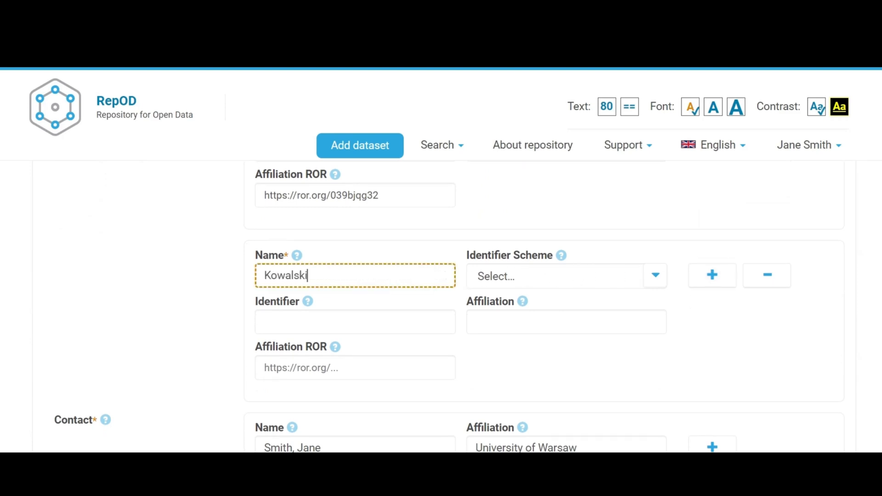
pyautogui.write(', Jan')
# Set the second author's identifier scheme to ORCID and enter that author's identifier number
pyautogui.click(541, 284)
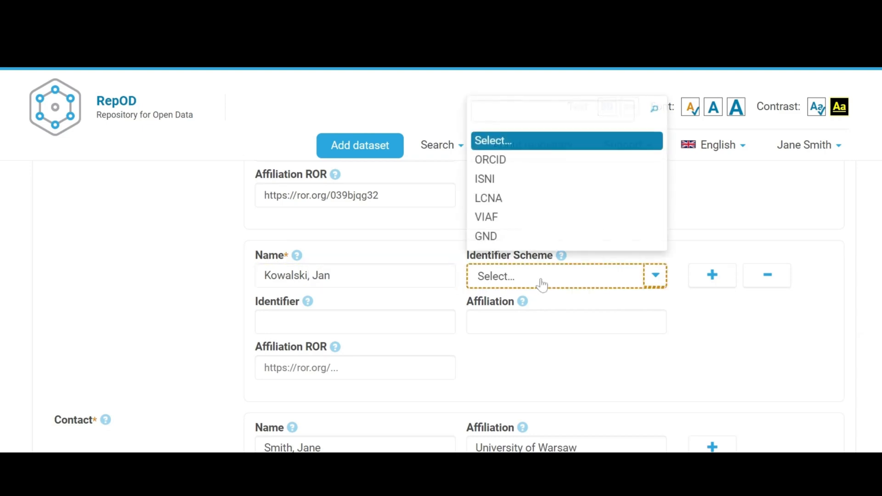
pyautogui.click(512, 160)
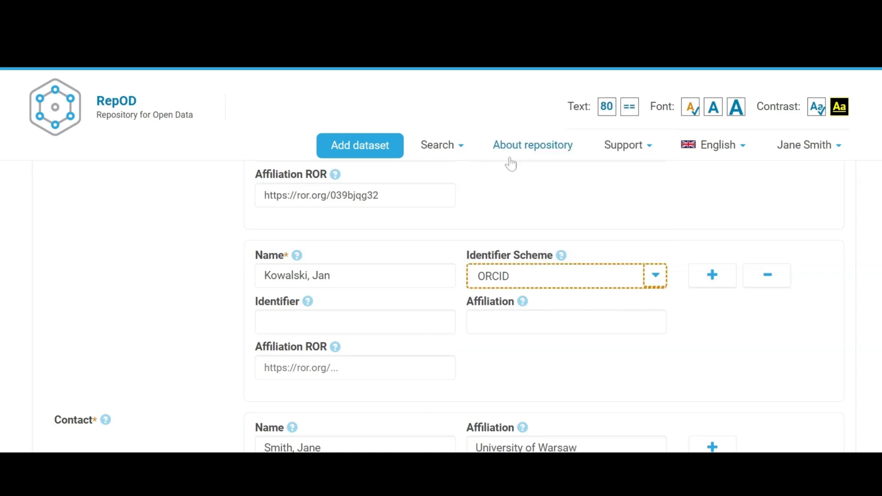
pyautogui.click(355, 323)
pyautogui.write('0')
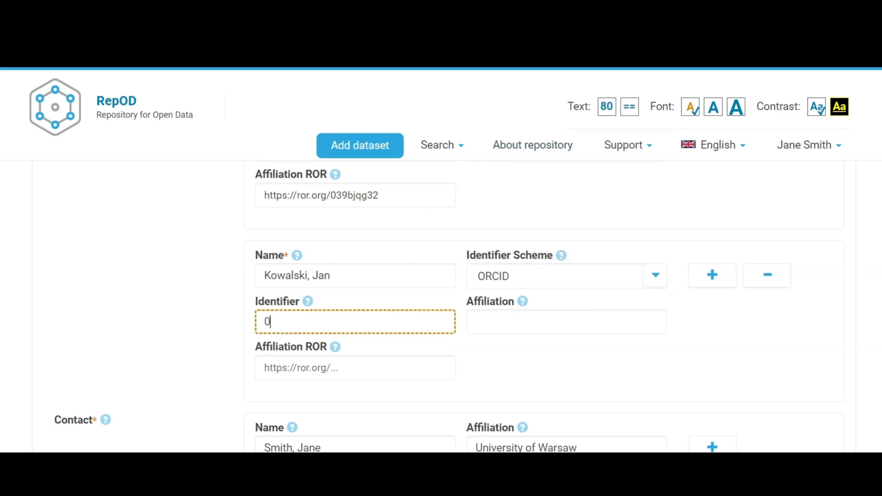
pyautogui.write('987654321')
# Set the second author's affiliation to University of Warsaw
pyautogui.click(567, 322)
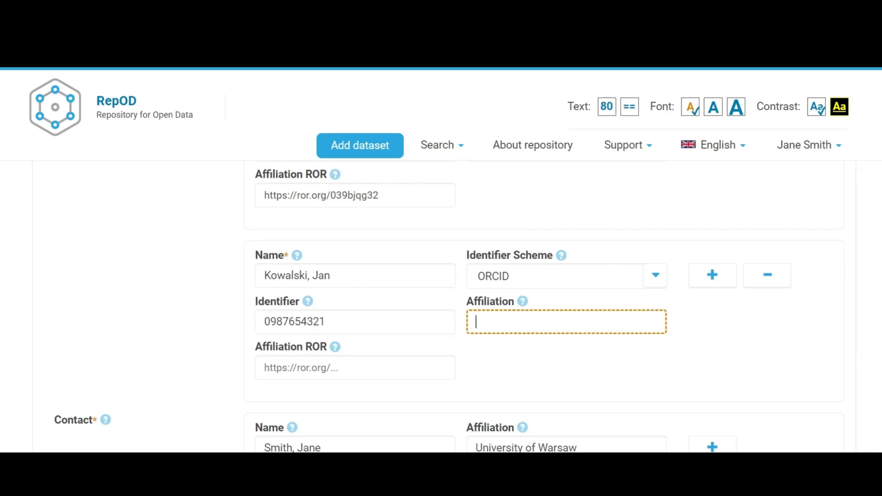
pyautogui.write('University ')
pyautogui.write('if')
pyautogui.write(' Warsaw')
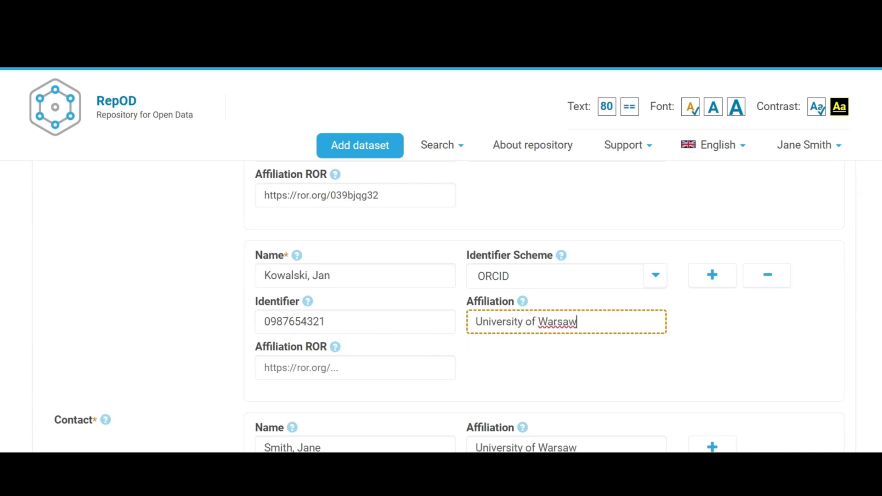
pyautogui.click(356, 368)
pyautogui.write('uw')
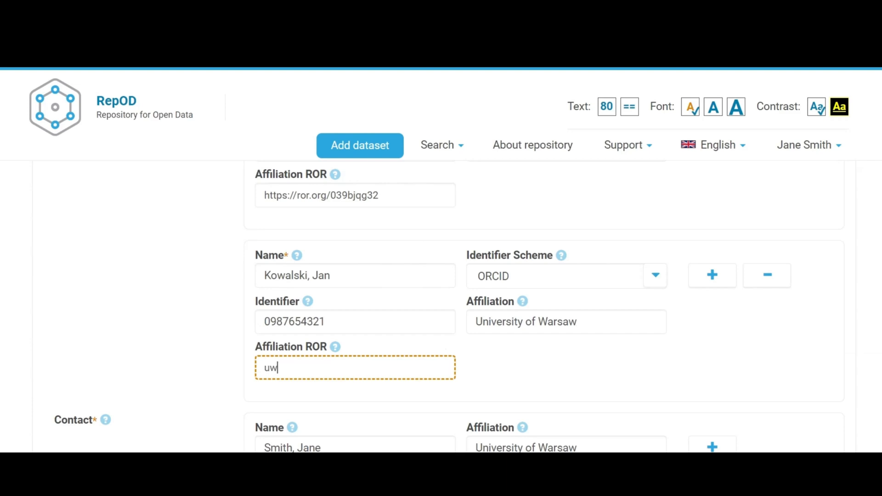
pyautogui.write(' wars')
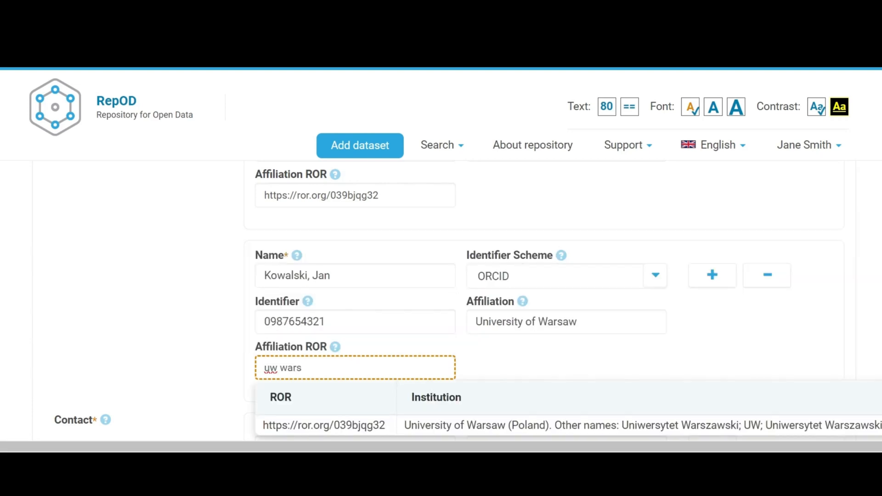
pyautogui.click(437, 426)
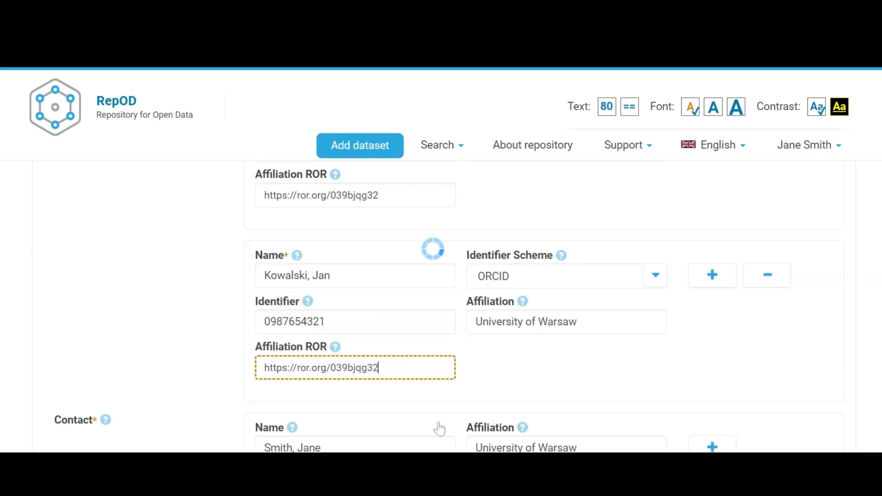
pyautogui.scroll(-5, 439, 428)
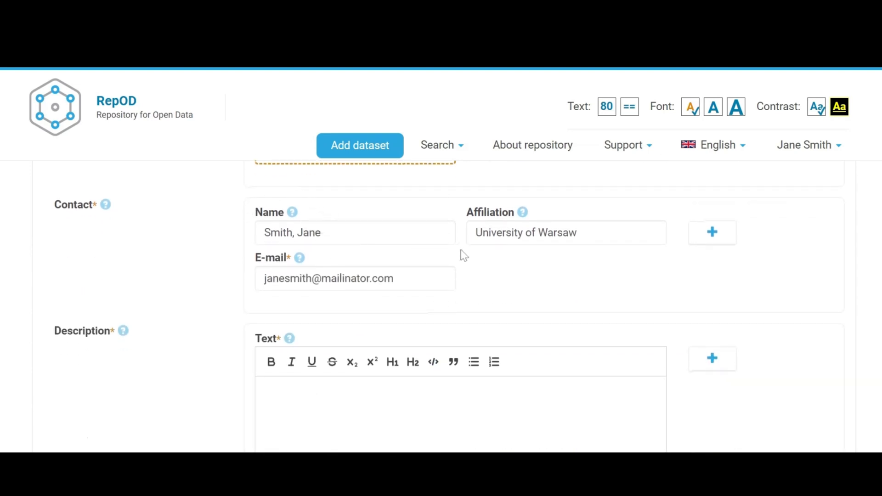
pyautogui.click(713, 240)
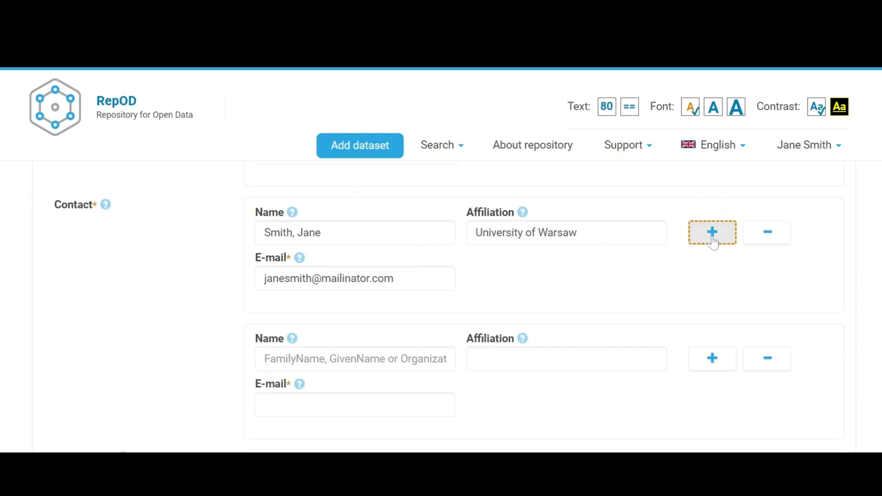
pyautogui.scroll(-1, 713, 240)
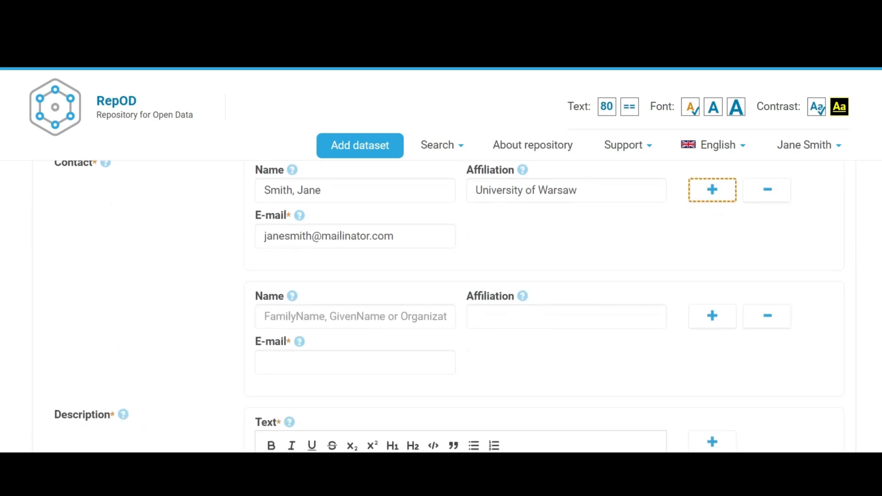
pyautogui.click(767, 328)
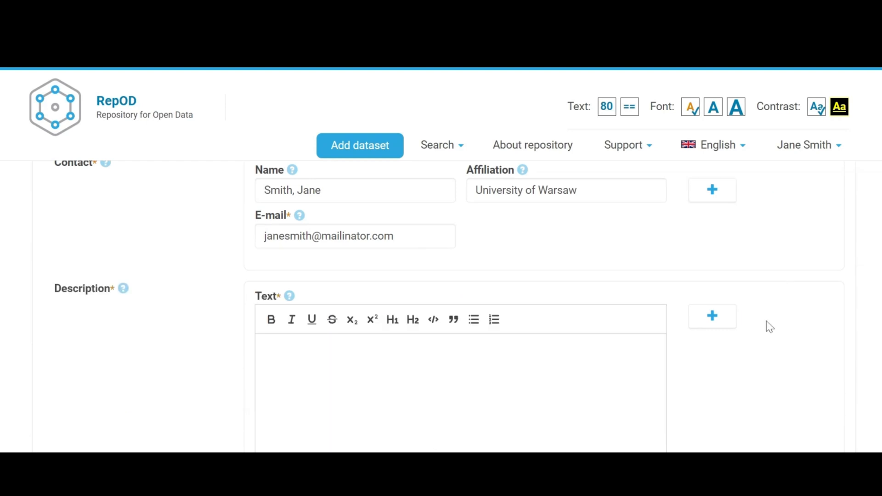
# Write "Describe your dataset." and "Using bold is possible." as two separate paragraphs in the description text
pyautogui.scroll(-2, 770, 327)
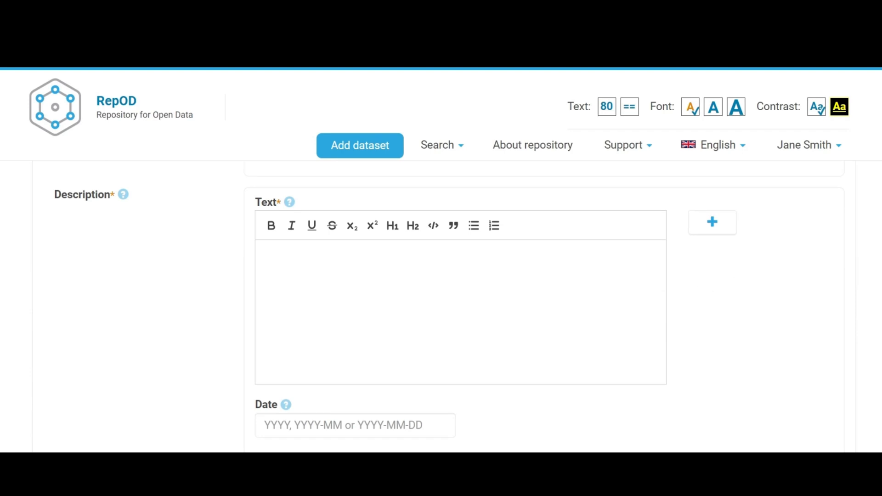
pyautogui.click(267, 257)
pyautogui.write('D')
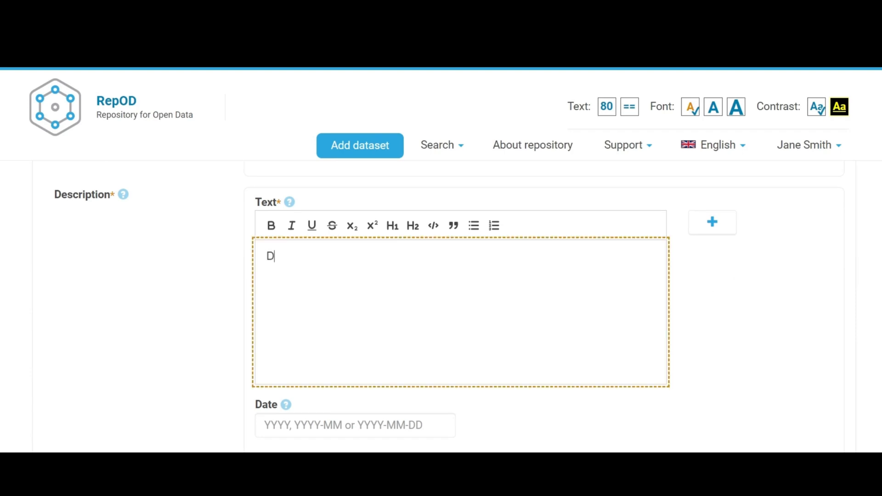
pyautogui.write('escribe yo')
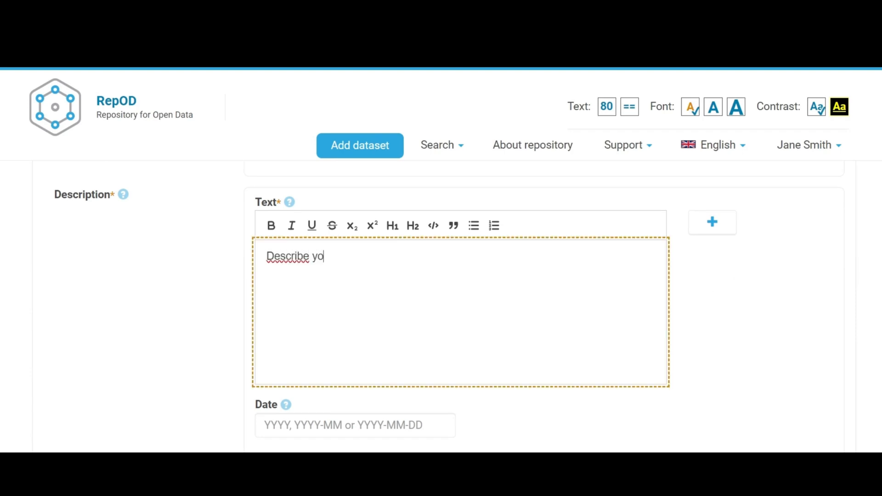
pyautogui.write('ur atatasetUsing ')
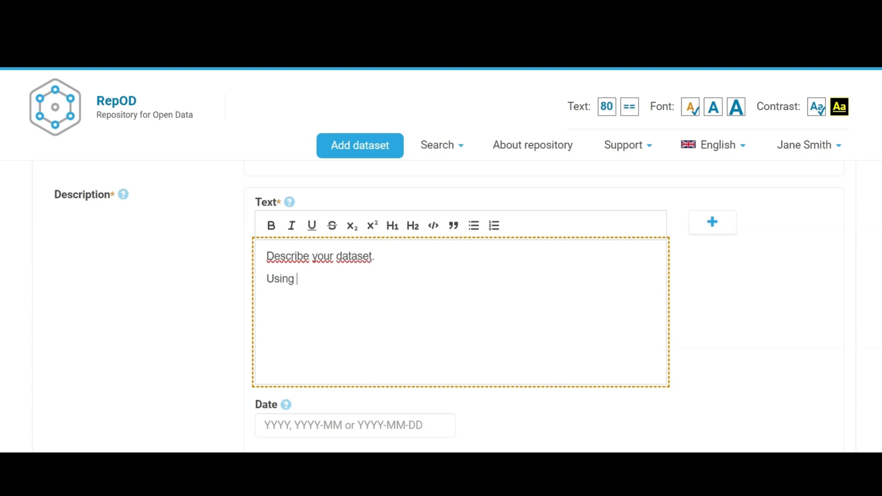
pyautogui.write('bold is poss')
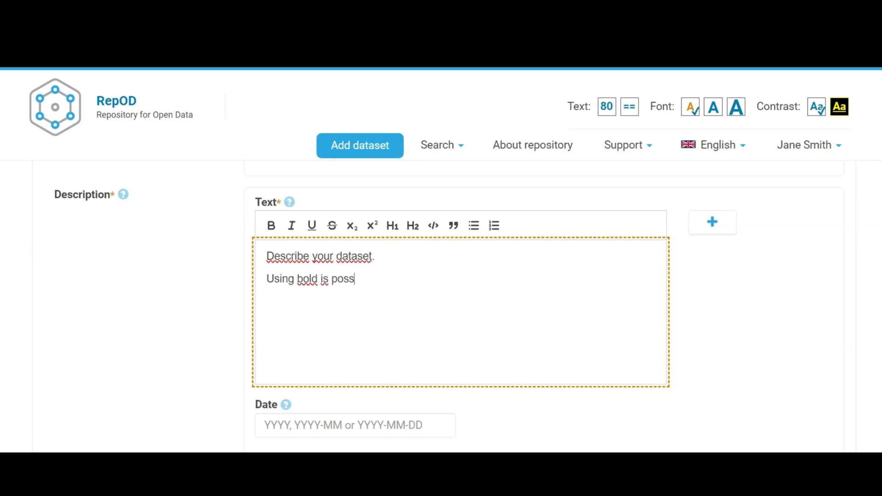
pyautogui.write('ible.')
pyautogui.press('Return')
# Add a bulleted item to the description reading "Using upper case characters and lower case characters is possible."
pyautogui.click(475, 226)
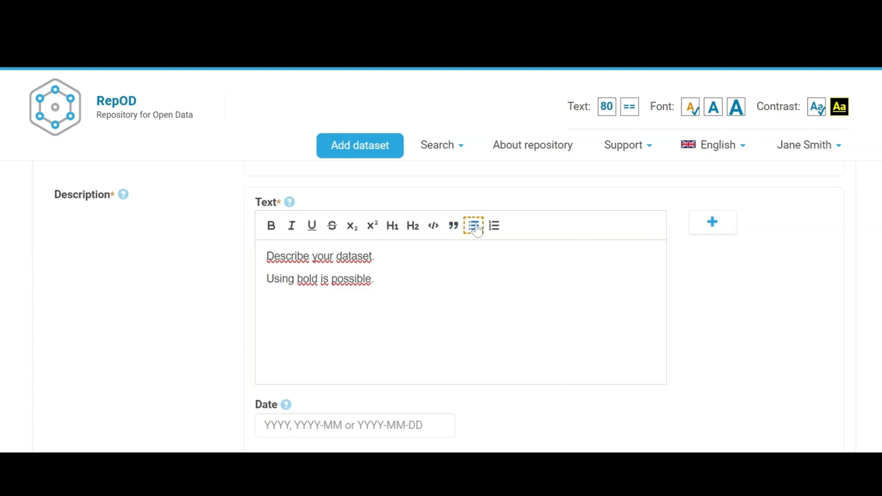
pyautogui.write('Usin')
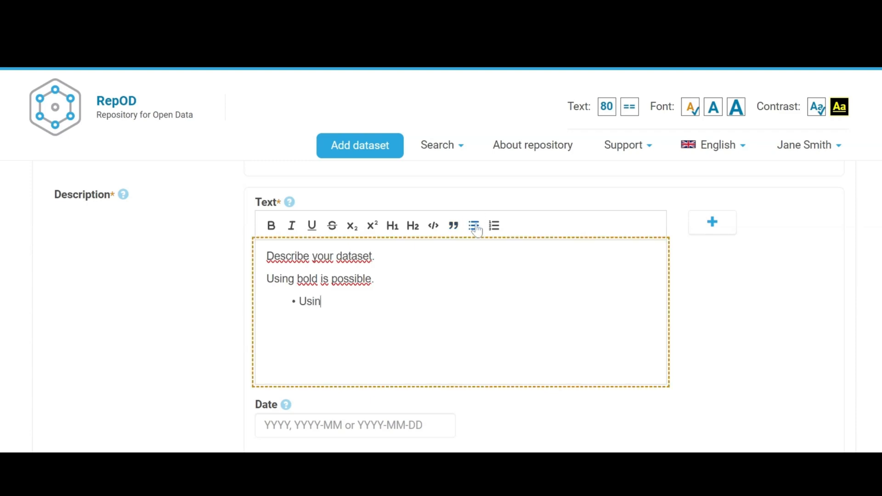
pyautogui.write('g upper case')
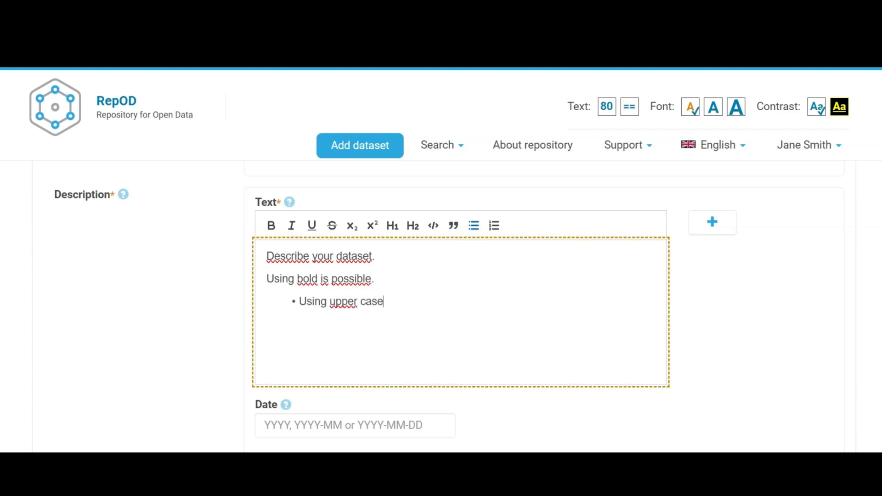
pyautogui.write(' characters ')
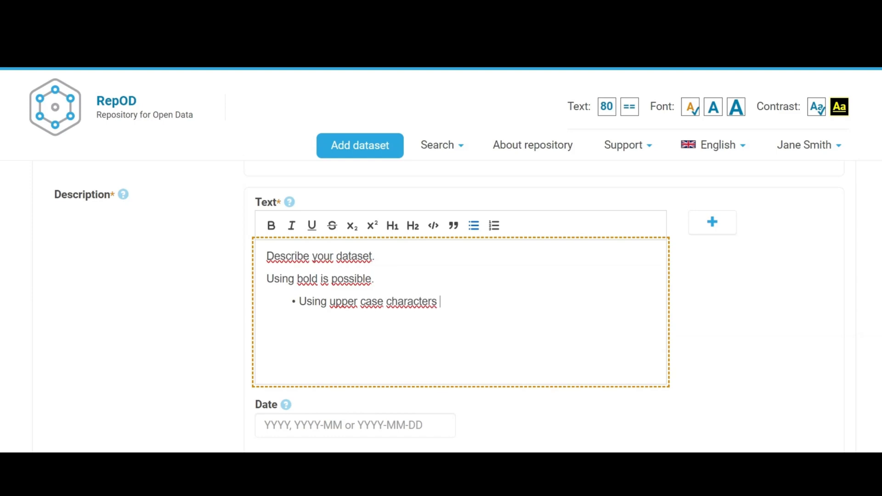
pyautogui.write('and lower case char')
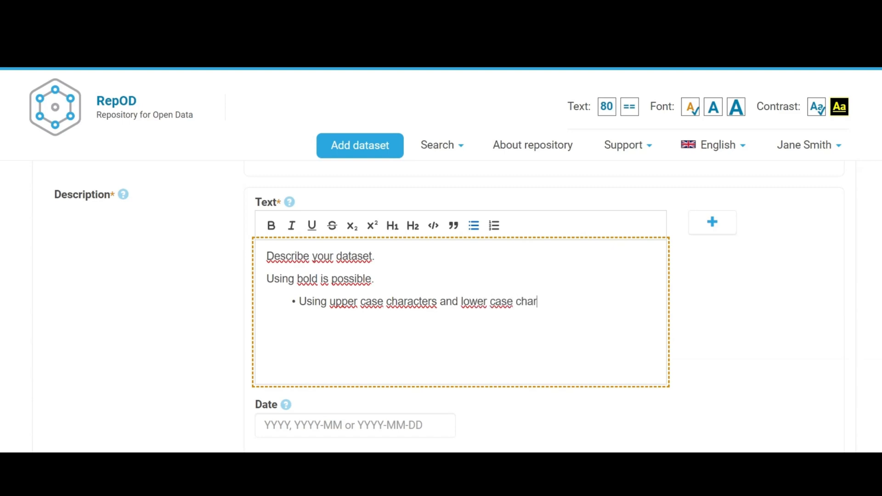
pyautogui.write('acters is possible.')
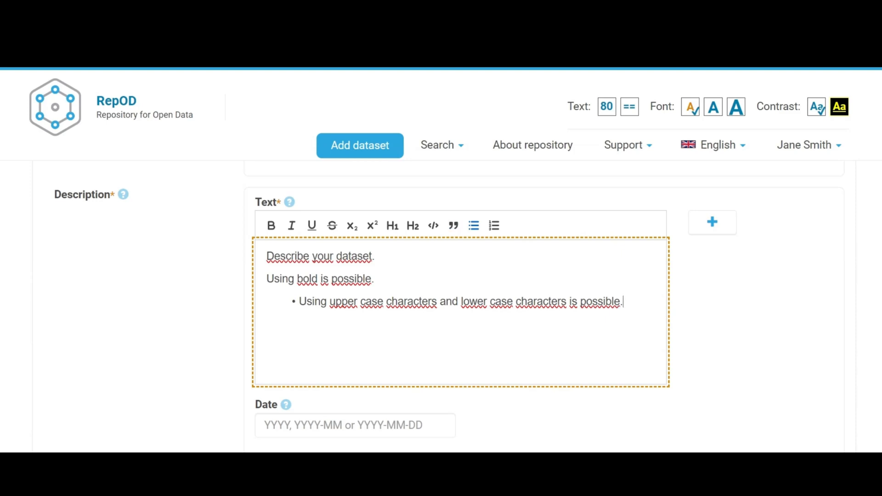
# Make the word "bold" bold and format "upper case" as superscript in the description text
pyautogui.doubleClick(303, 279)
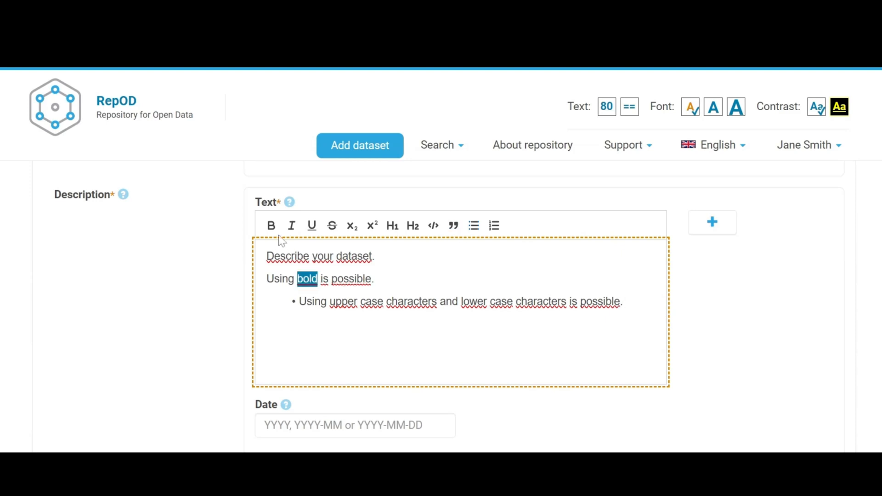
pyautogui.click(271, 225)
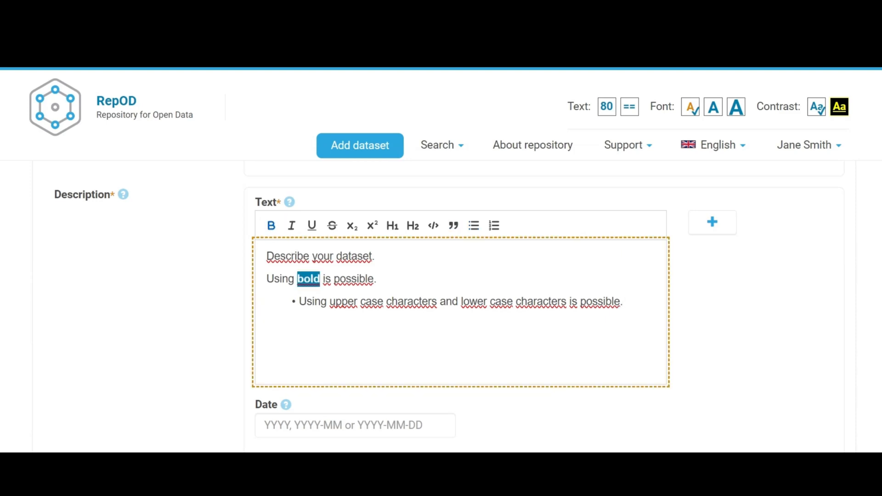
pyautogui.moveTo(329, 301); pyautogui.dragTo(383, 302)
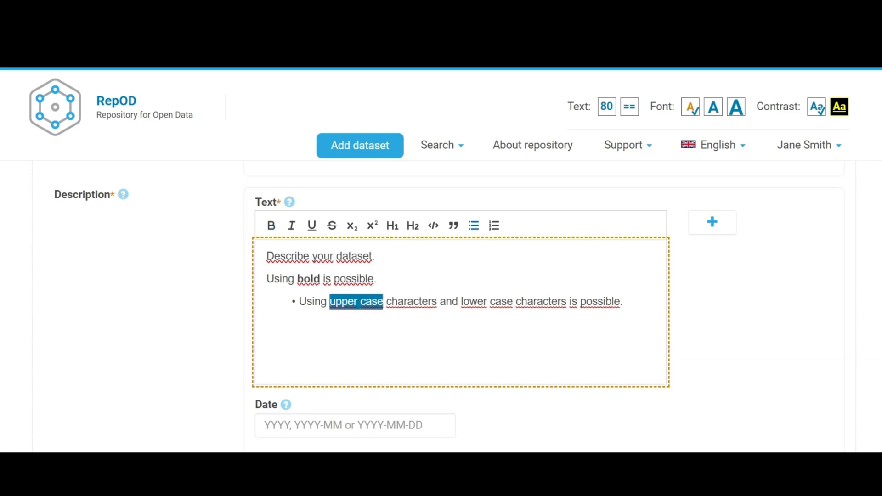
pyautogui.click(372, 226)
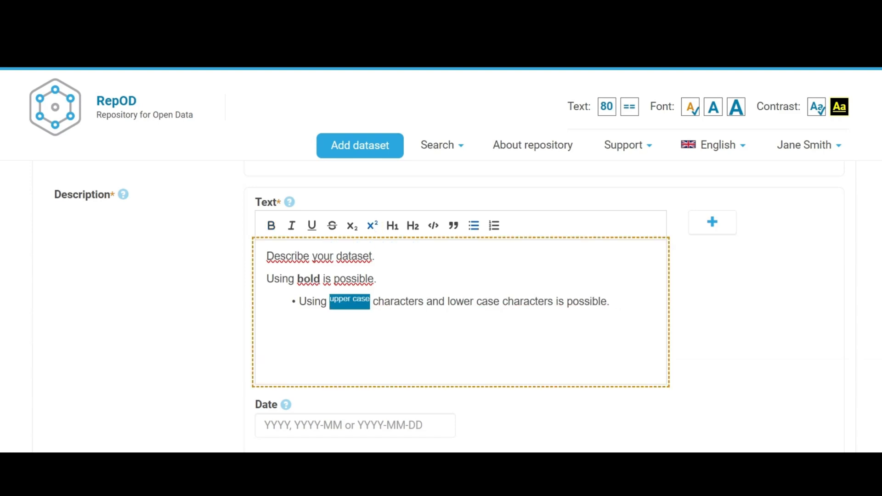
# Format "lower case" in the description's bulleted item as subscript
pyautogui.moveTo(447, 301); pyautogui.dragTo(499, 302)
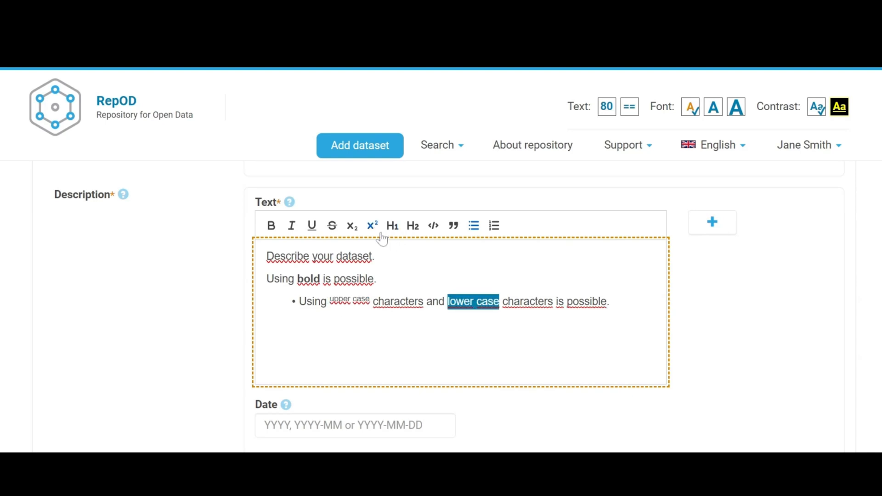
pyautogui.click(351, 226)
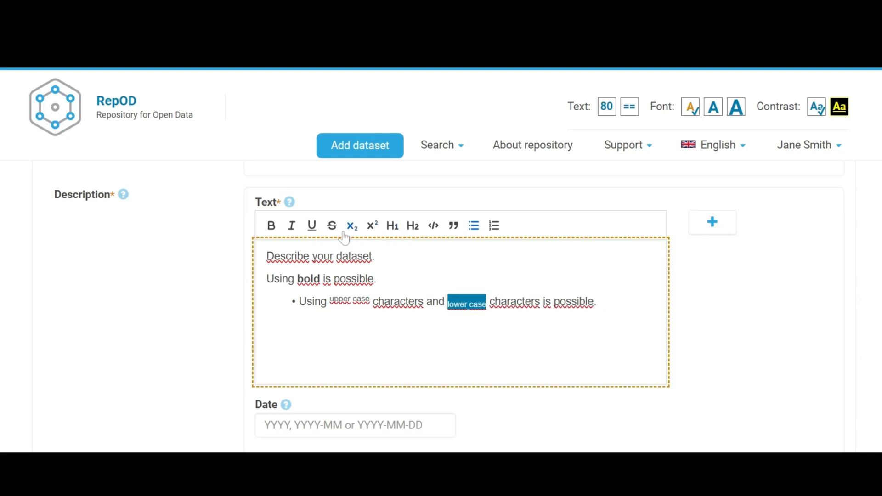
pyautogui.click(215, 331)
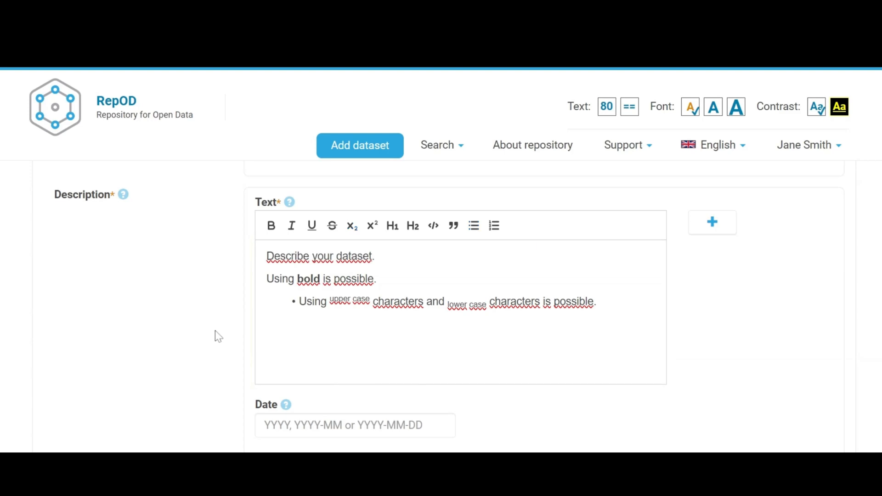
# Set the dataset's subject to Arts and Humanities
pyautogui.scroll(-1, 215, 330)
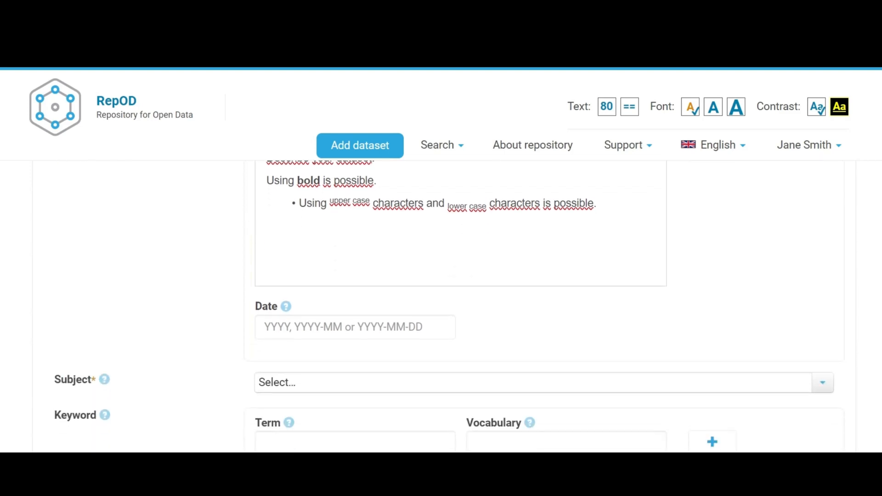
pyautogui.scroll(-3, 449, 306)
pyautogui.moveTo(289, 257)
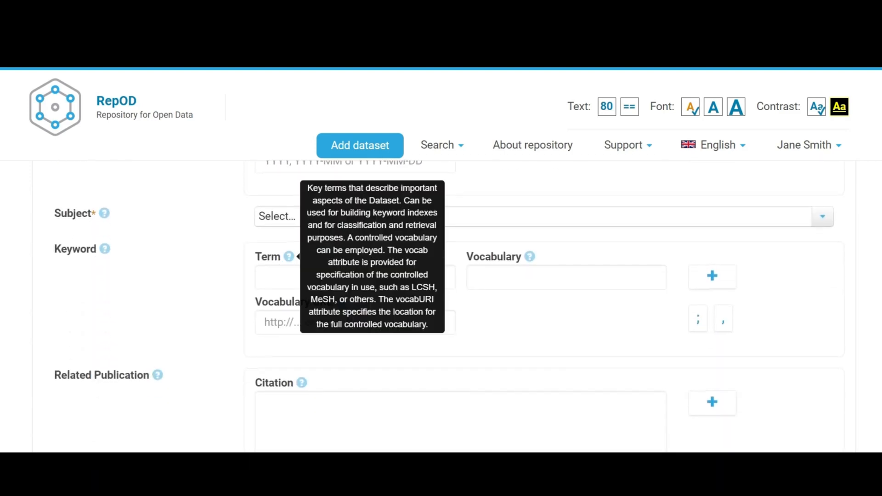
pyautogui.click(291, 223)
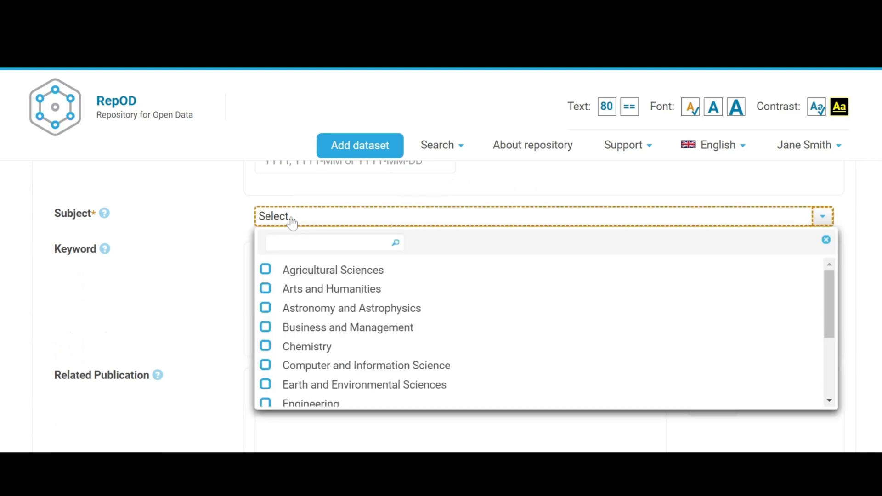
pyautogui.click(266, 292)
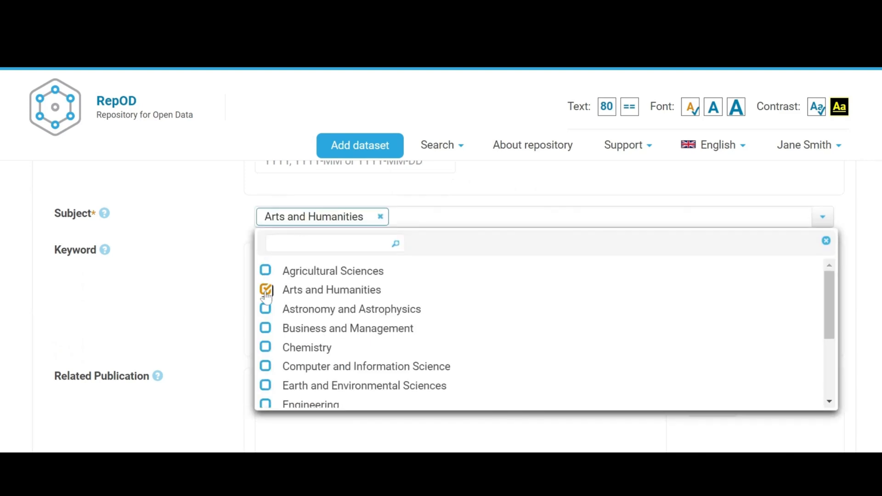
pyautogui.click(213, 267)
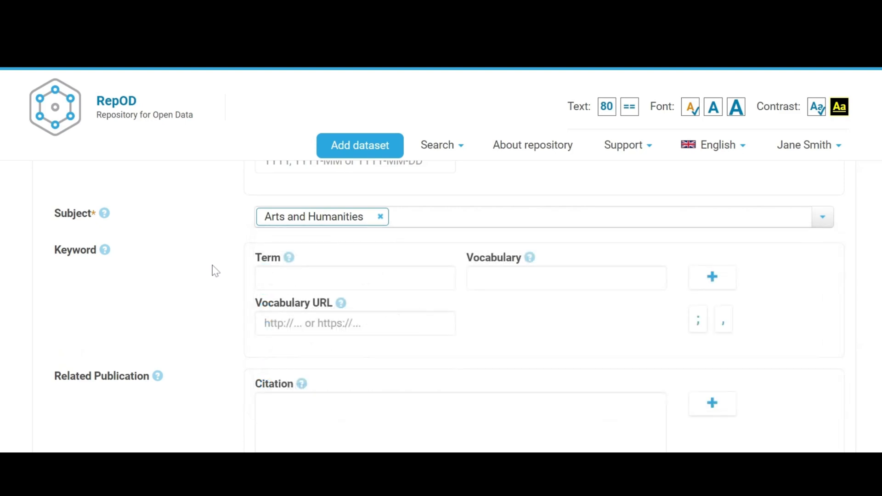
# Enter "word1, word2, word3" as the keyword term and add a second keyword entry
pyautogui.click(258, 279)
pyautogui.write('wo')
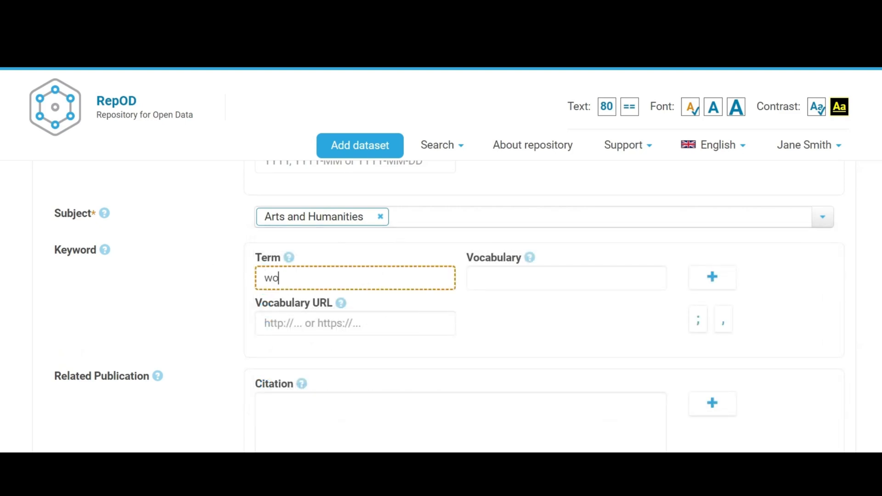
pyautogui.write('rd1, word2, word3')
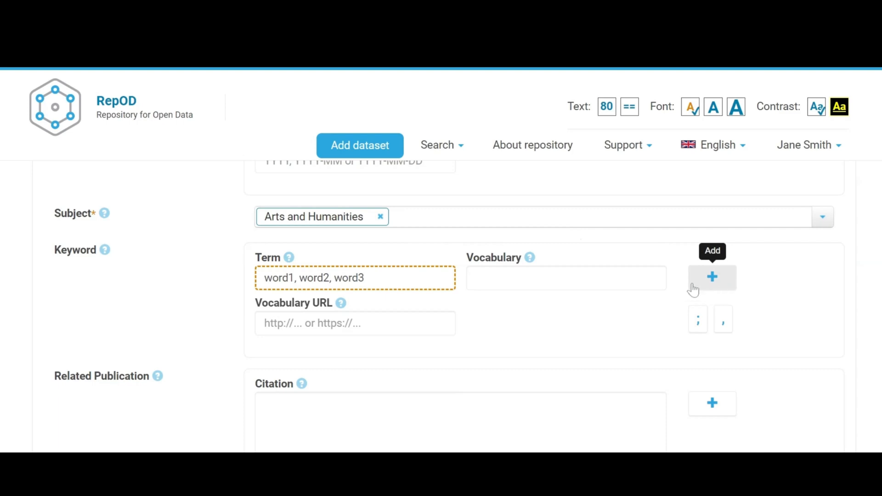
pyautogui.click(717, 279)
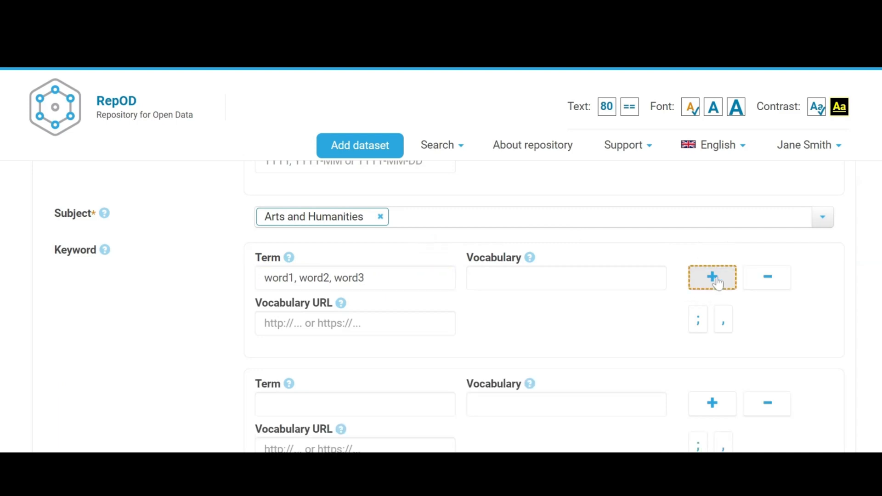
# Split the keyword term into separate entries at its commas and delete the empty keyword entry
pyautogui.scroll(-2, 717, 282)
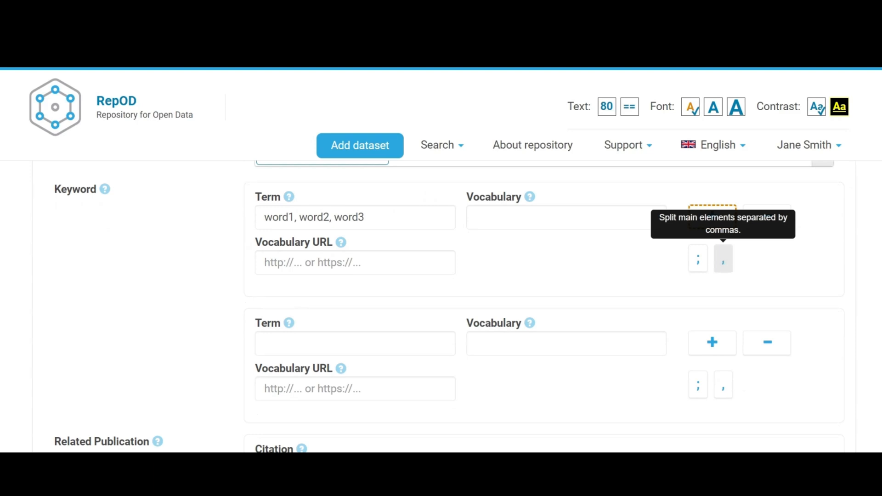
pyautogui.click(723, 261)
pyautogui.scroll(-4, 723, 265)
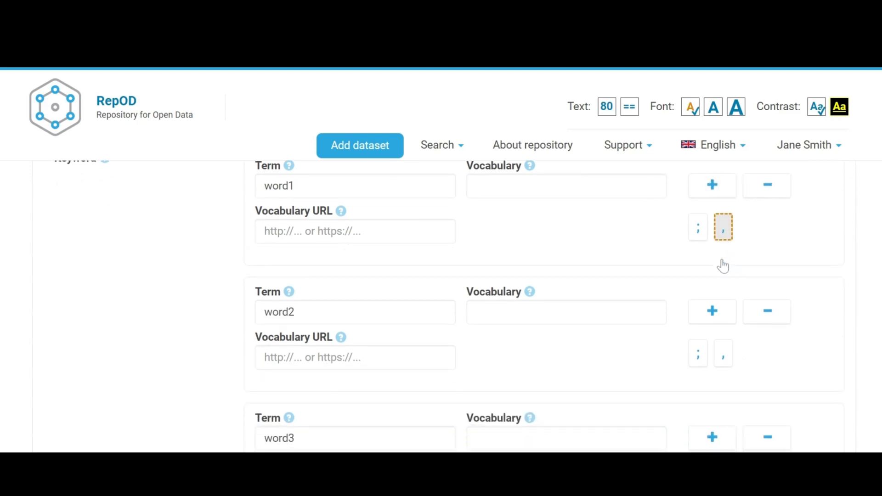
pyautogui.scroll(-3, 445, 306)
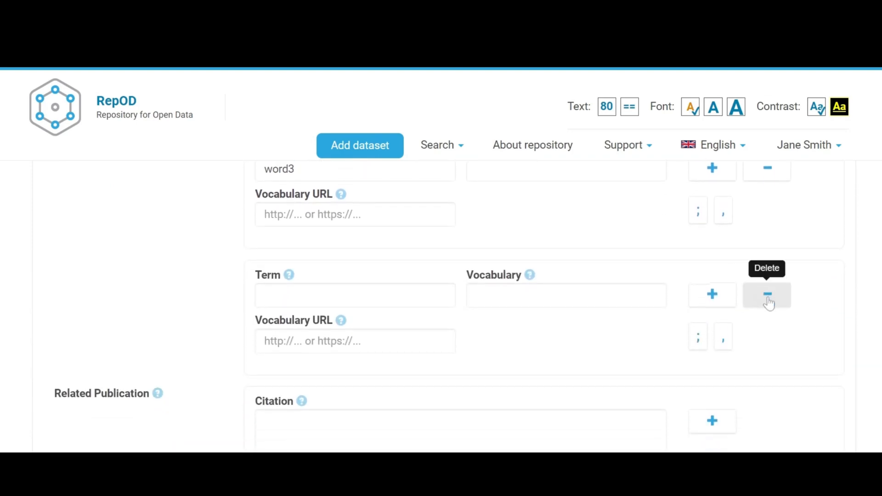
pyautogui.click(768, 296)
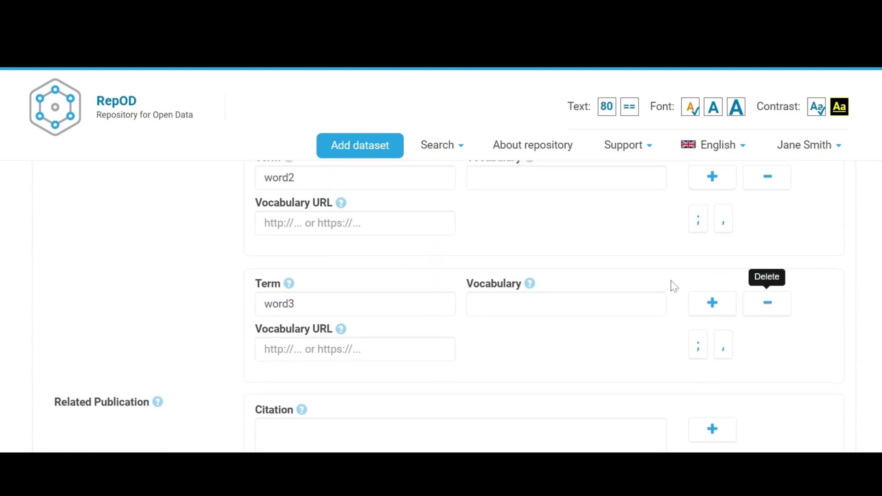
pyautogui.moveTo(531, 286)
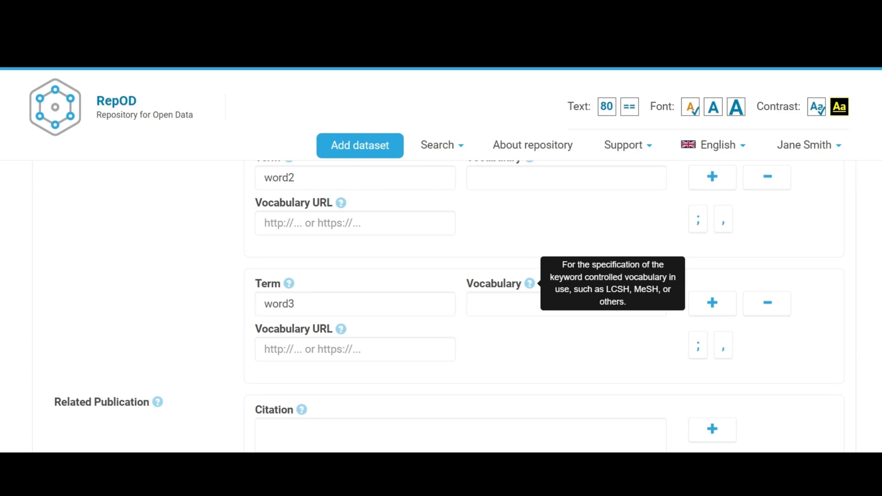
# Enter the related publication's citation with the authors' names, 2022, "Example publication", Example Journal, 25(2), 123-150
pyautogui.scroll(-4, 441, 298)
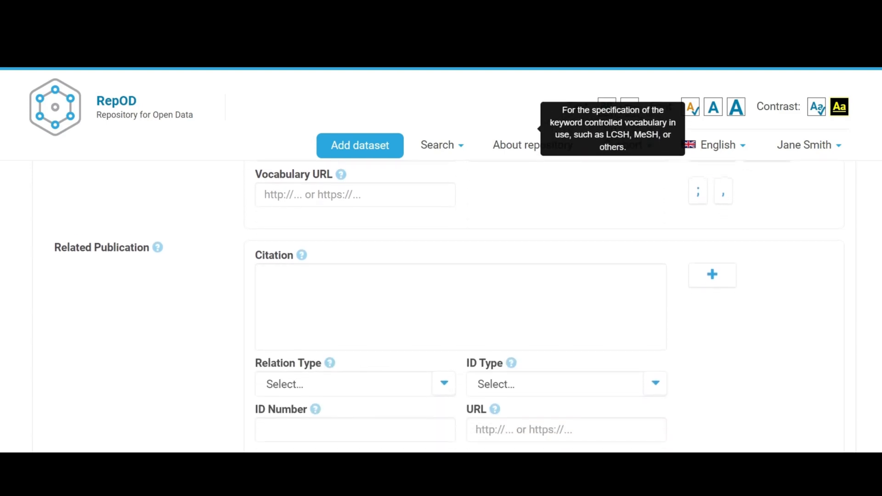
pyautogui.click(460, 278)
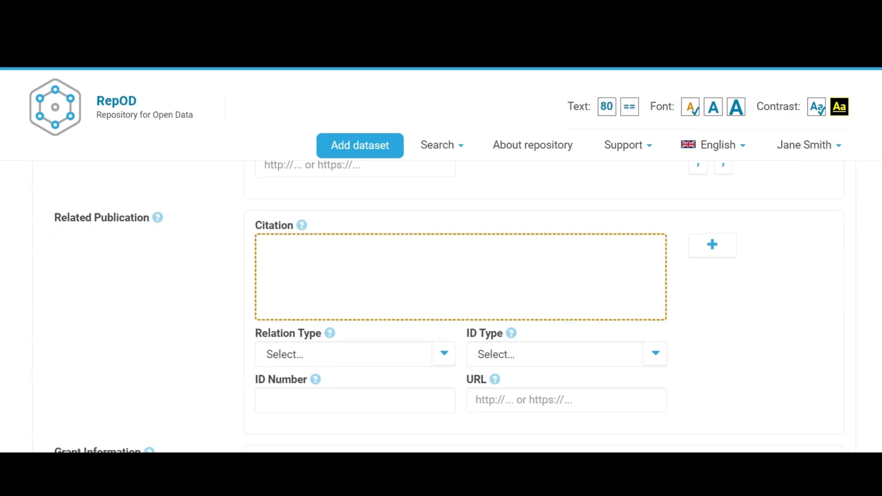
pyautogui.write('Smith, J., Kowalski, J. (2022). Example publication. Example Journal, 25(2), 123-150.')
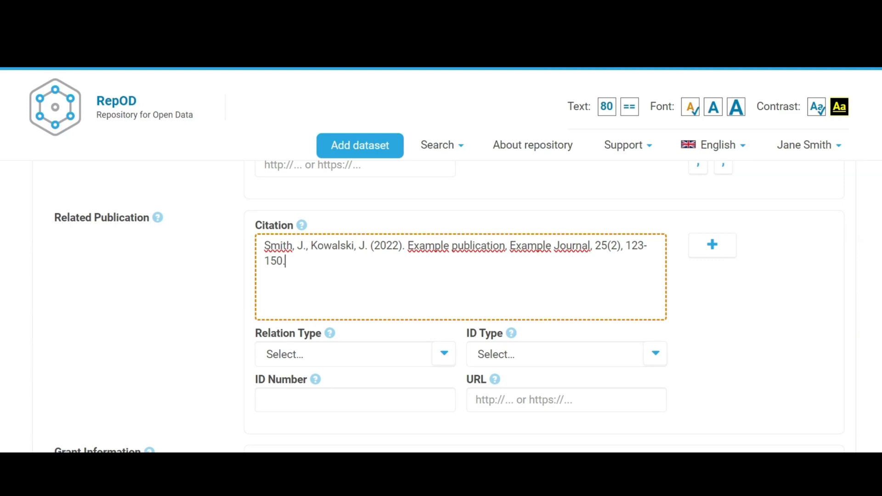
# Set the related publication's relation type to "The deposited dataset is a source for related publication" and its ID type to doi
pyautogui.click(443, 354)
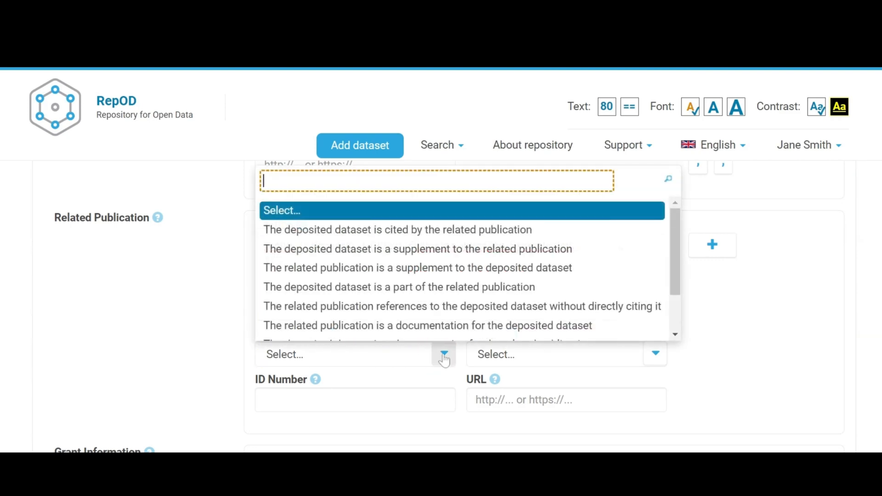
pyautogui.scroll(-3, 426, 298)
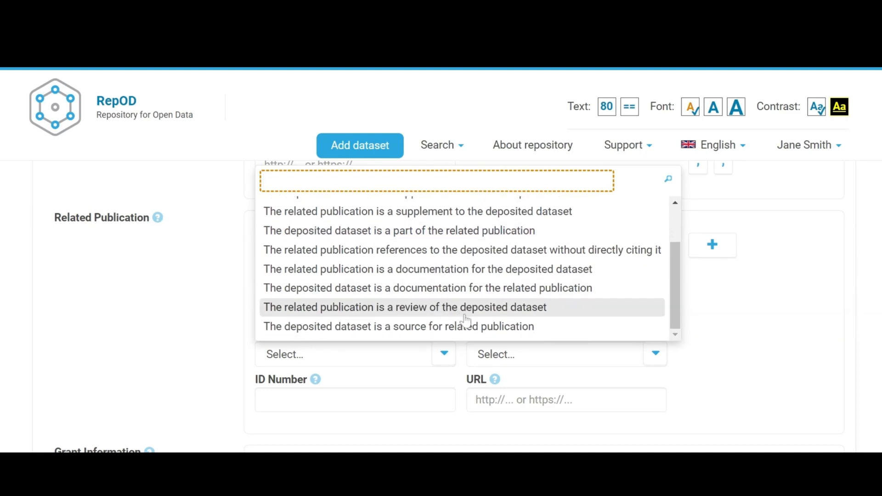
pyautogui.click(487, 327)
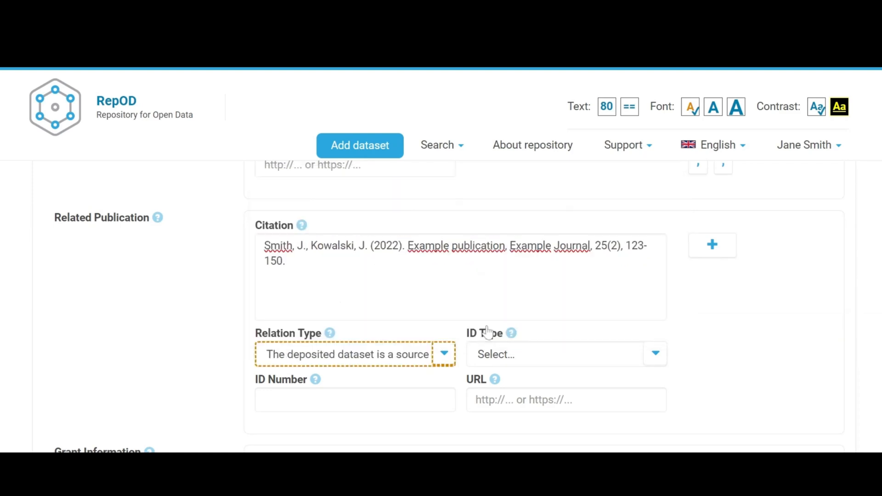
pyautogui.click(508, 357)
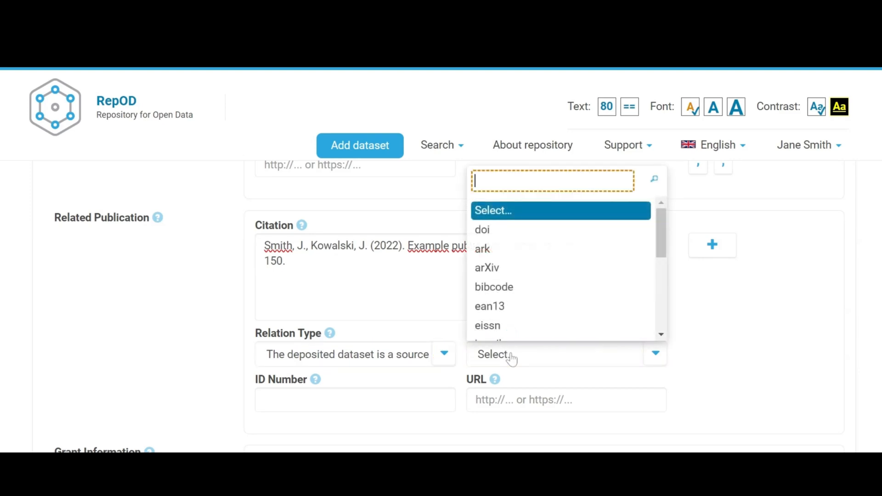
pyautogui.click(511, 237)
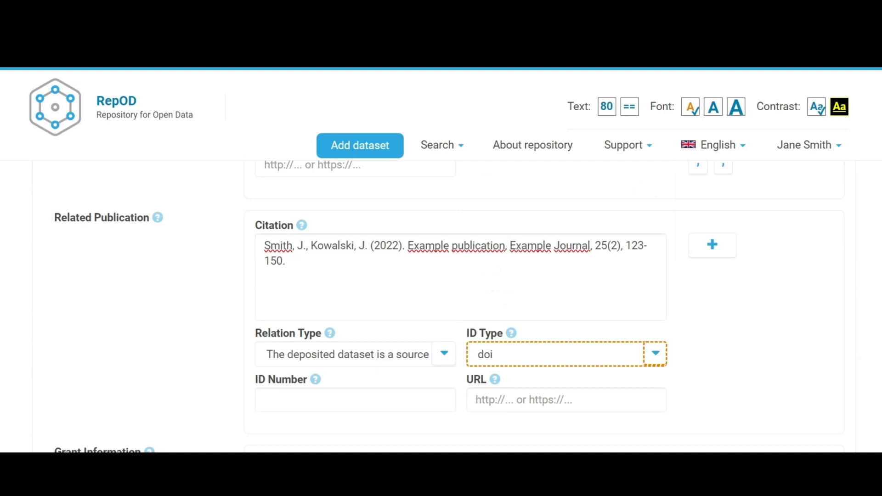
pyautogui.click(373, 398)
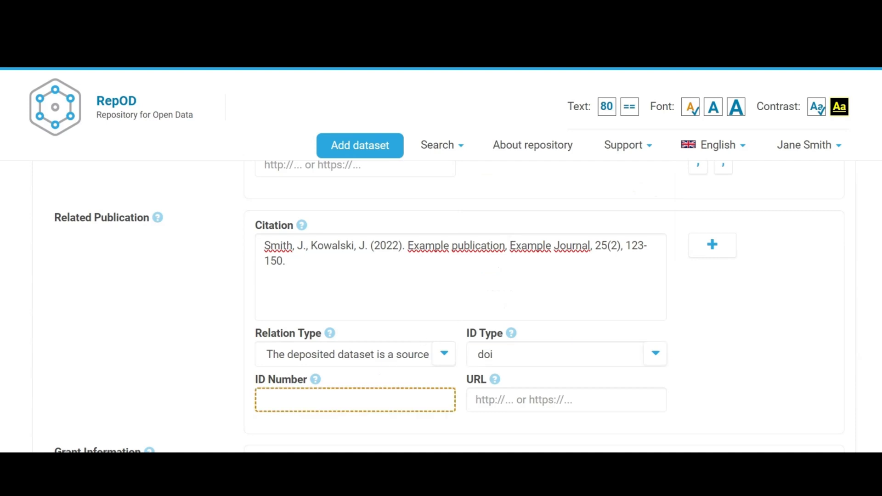
pyautogui.write('10.12345/4b32i1')
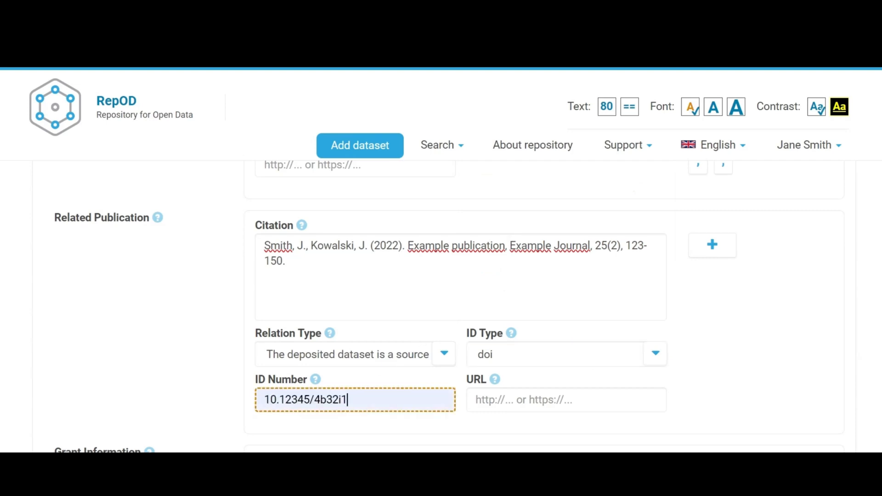
pyautogui.click(515, 401)
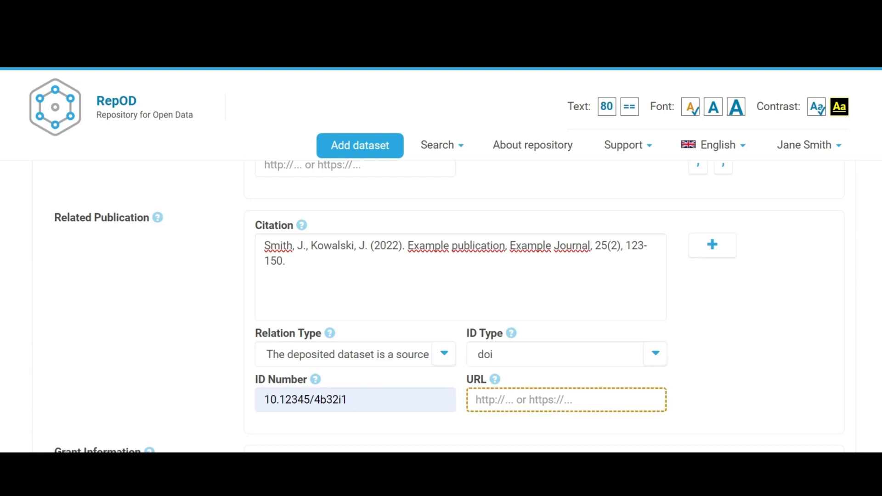
pyautogui.write('https://doi.org/10.12345/4b32i1')
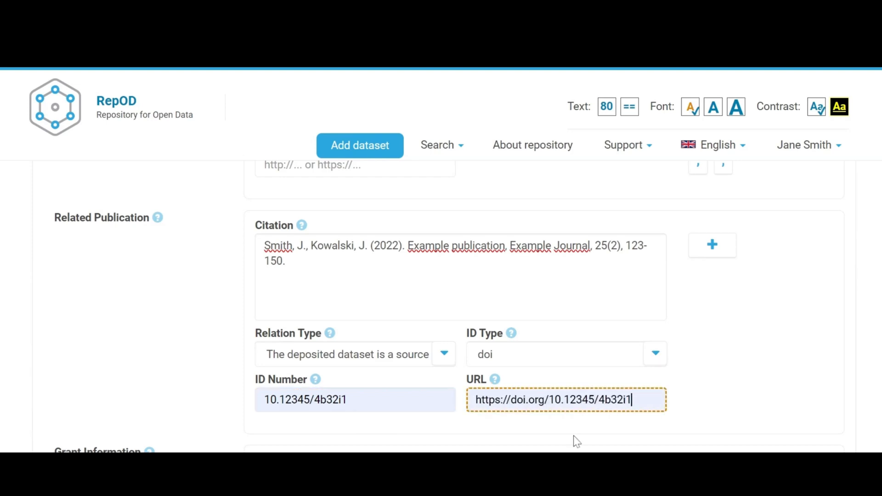
pyautogui.scroll(-3, 577, 441)
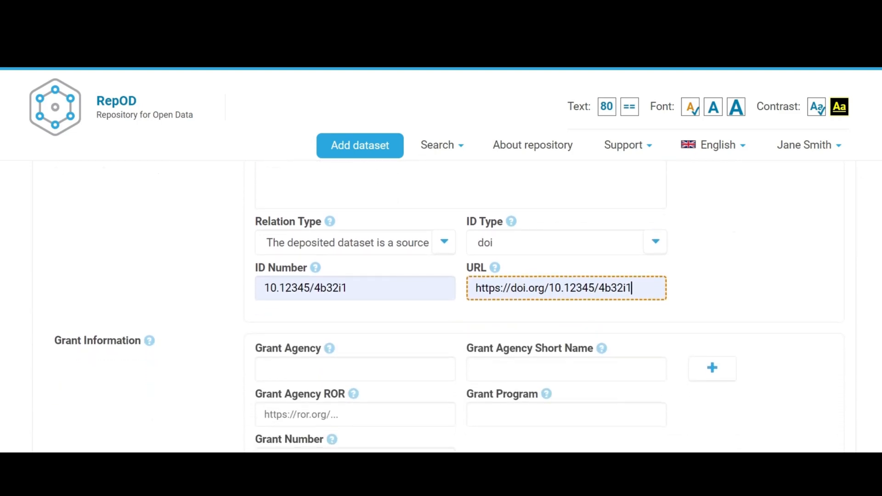
pyautogui.scroll(-2, 396, 306)
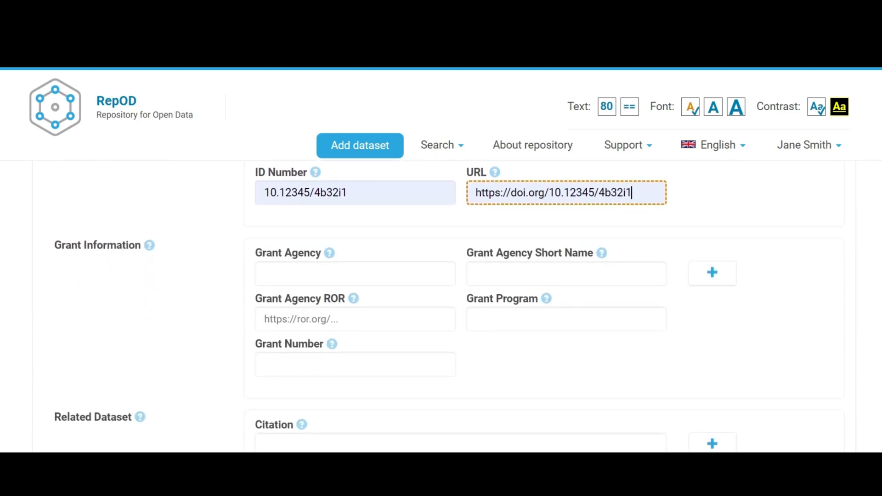
pyautogui.press('Tab')
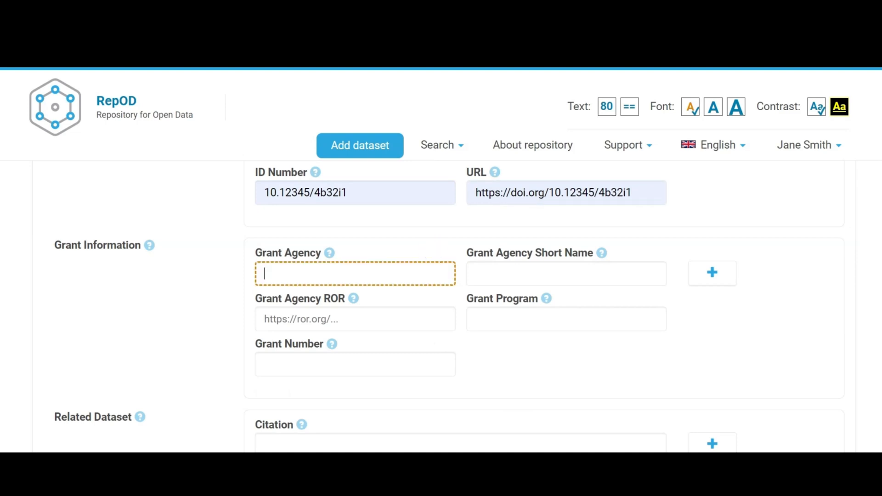
pyautogui.write('european')
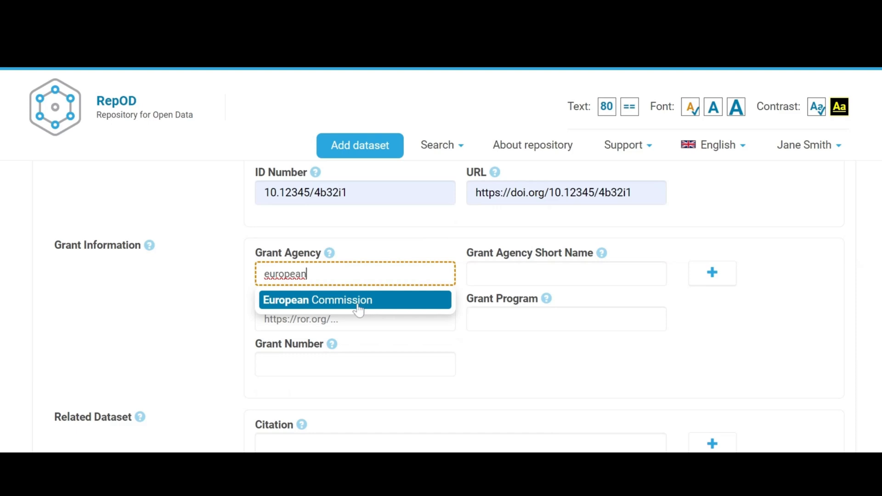
pyautogui.press('BackSpace')
pyautogui.press('BackSpace')
pyautogui.press('BackSpace')
pyautogui.press('BackSpace')
pyautogui.press('BackSpace')
pyautogui.press('BackSpace')
pyautogui.press('BackSpace')
pyautogui.press('BackSpace')
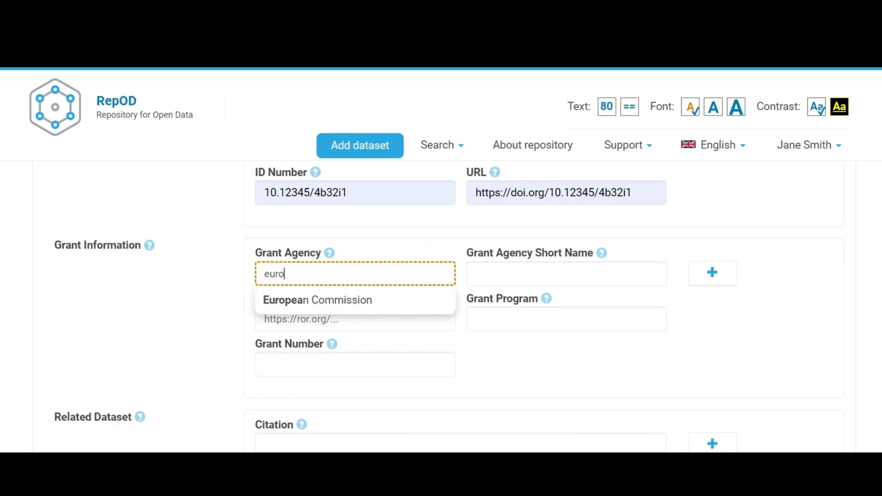
# Set the grant agency to National Science Centre (Poland) and its short name to NCN
pyautogui.write('nat')
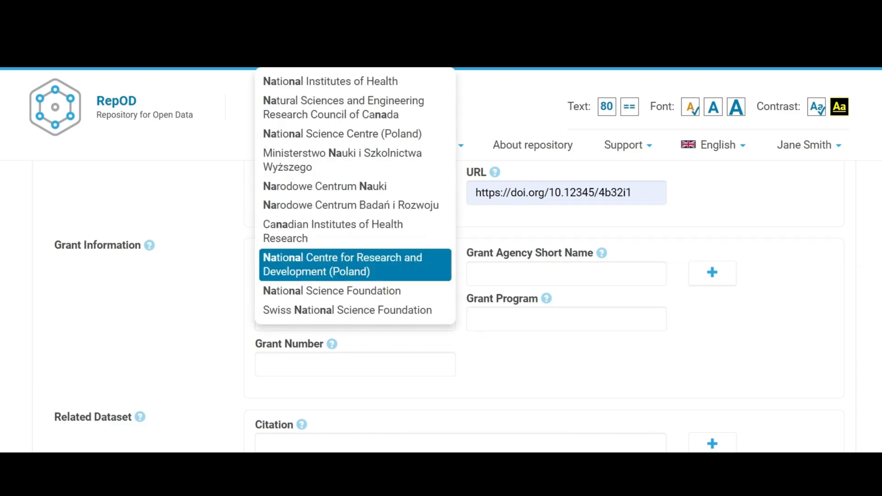
pyautogui.write('ional science')
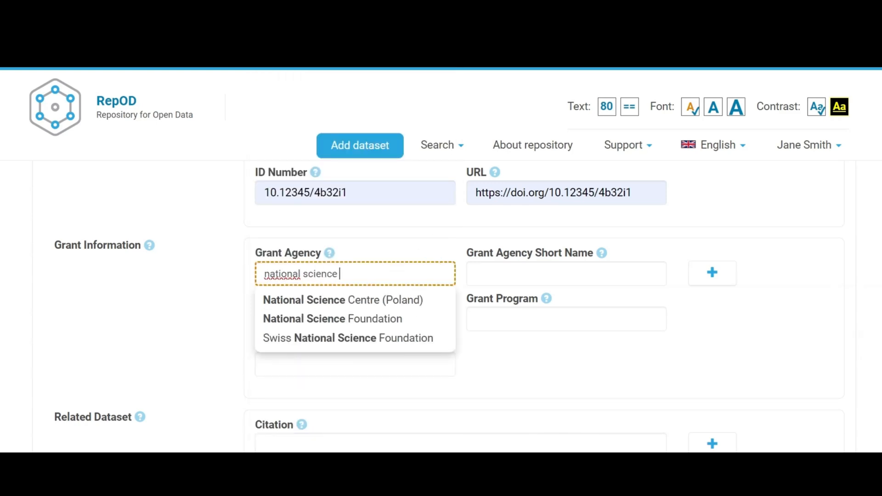
pyautogui.click(370, 303)
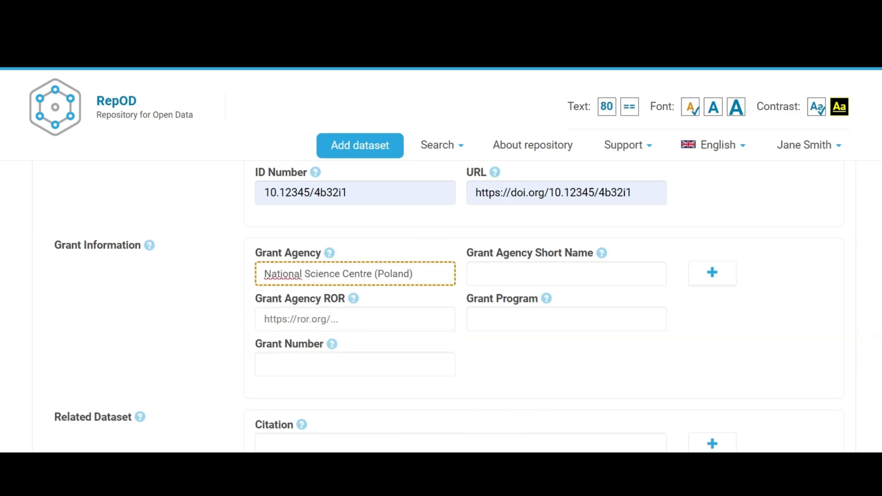
pyautogui.press('Tab')
pyautogui.write('ncn')
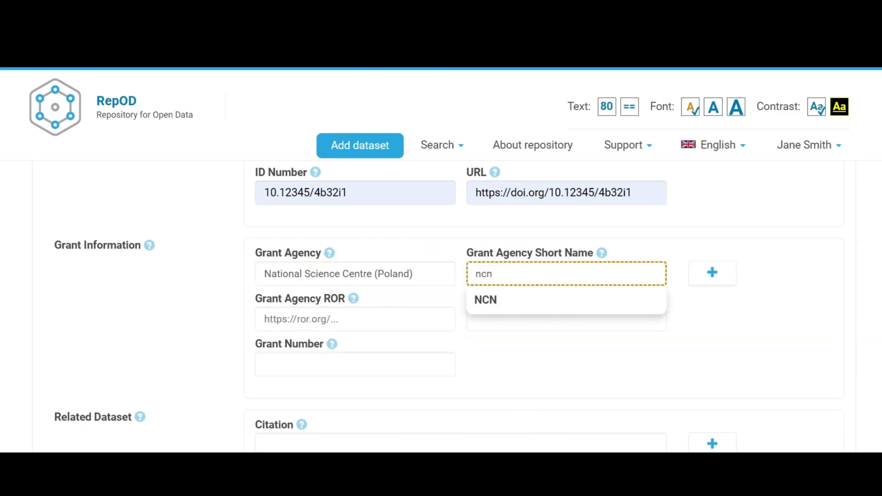
pyautogui.click(487, 307)
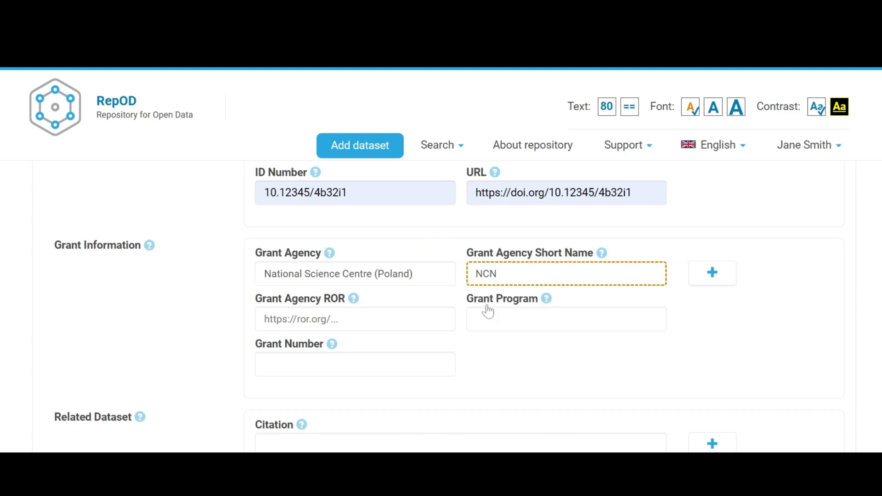
pyautogui.press('Tab')
pyautogui.write('ncn')
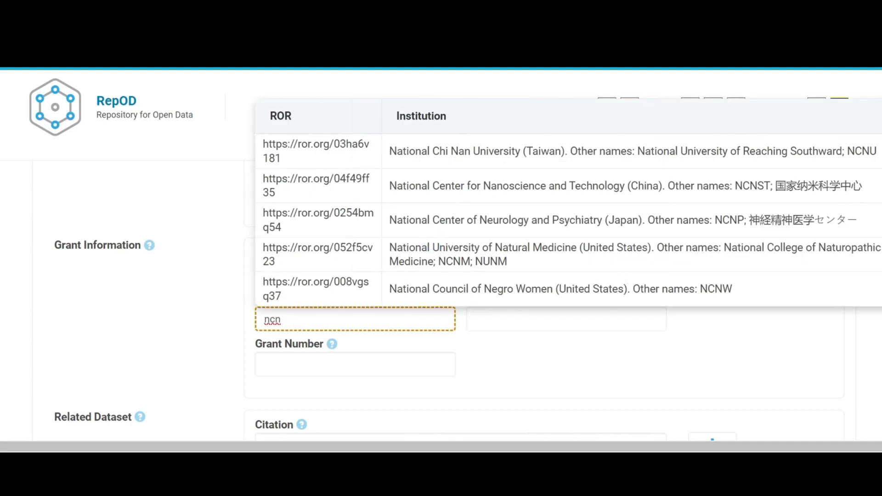
pyautogui.write(' national science')
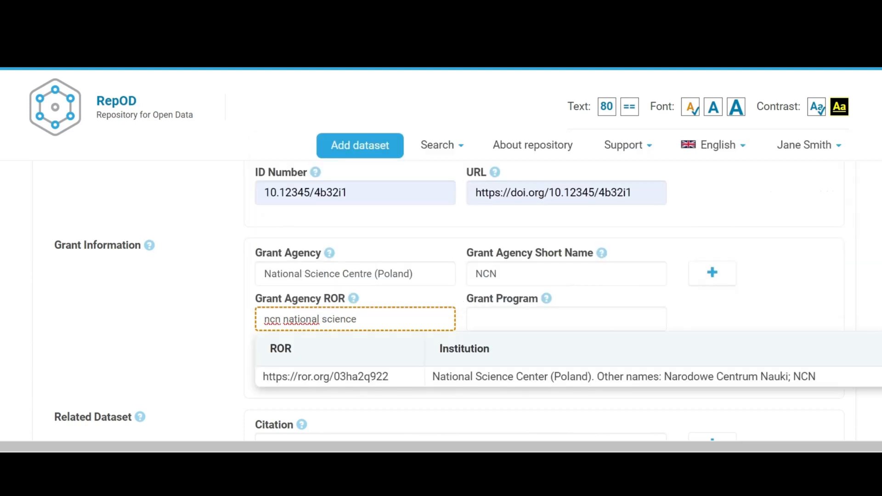
pyautogui.click(464, 376)
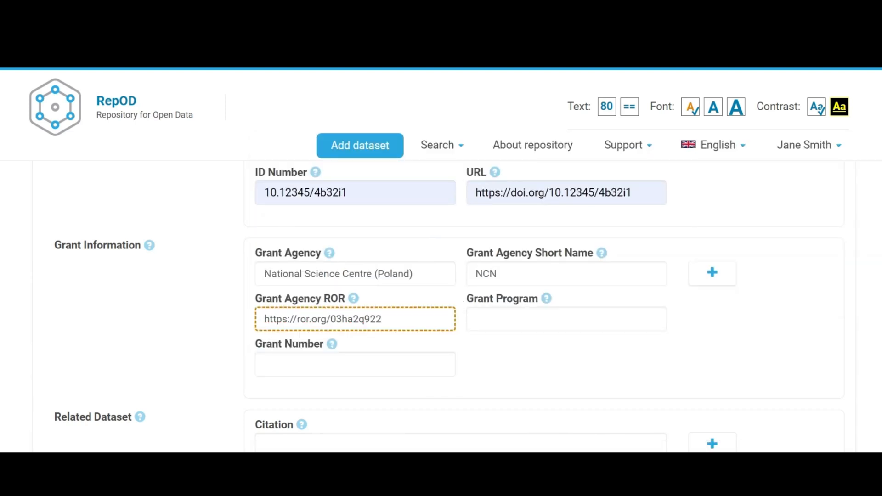
# Set the grant program to OPUS and the grant number to 123987
pyautogui.click(505, 319)
pyautogui.write('op')
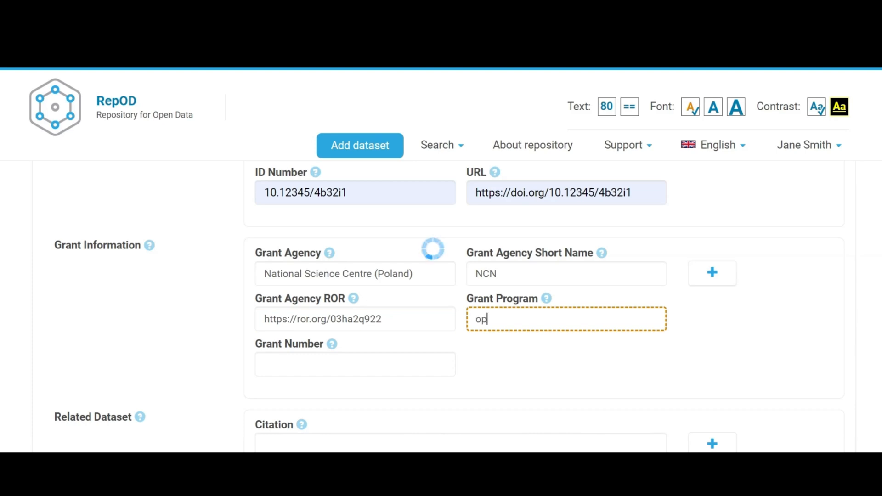
pyautogui.click(490, 347)
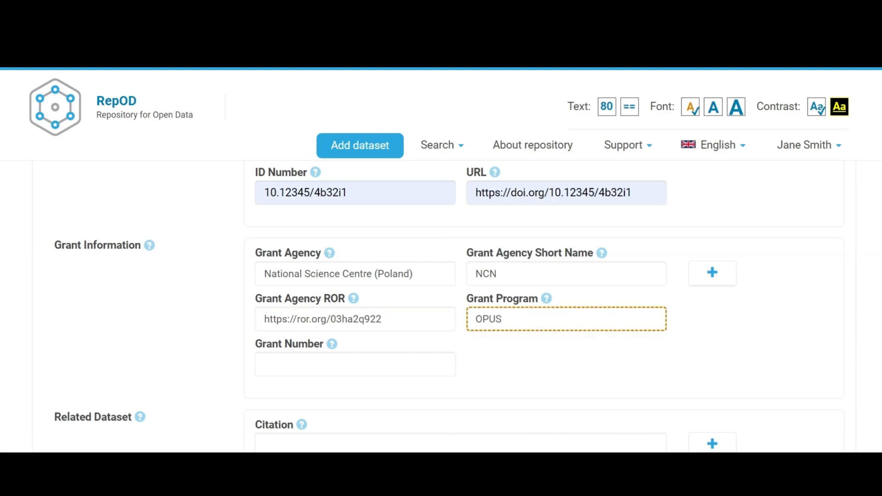
pyautogui.press('Tab')
pyautogui.write('123987')
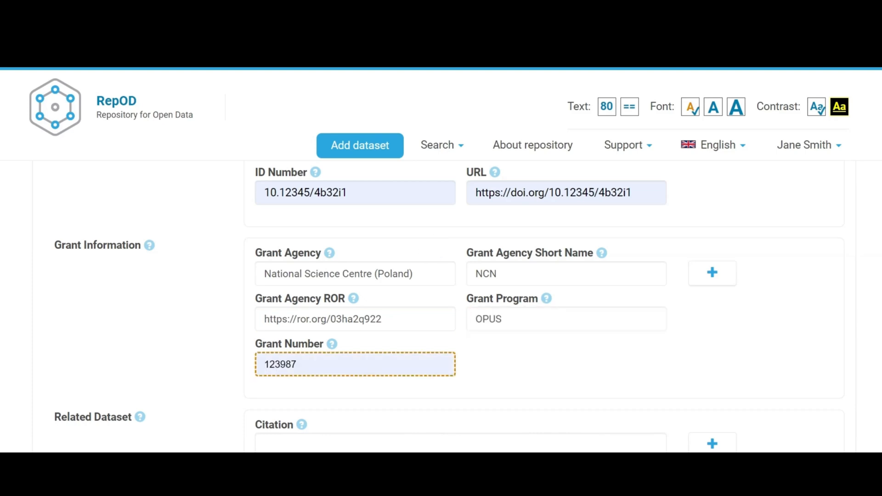
pyautogui.scroll(-4, 390, 401)
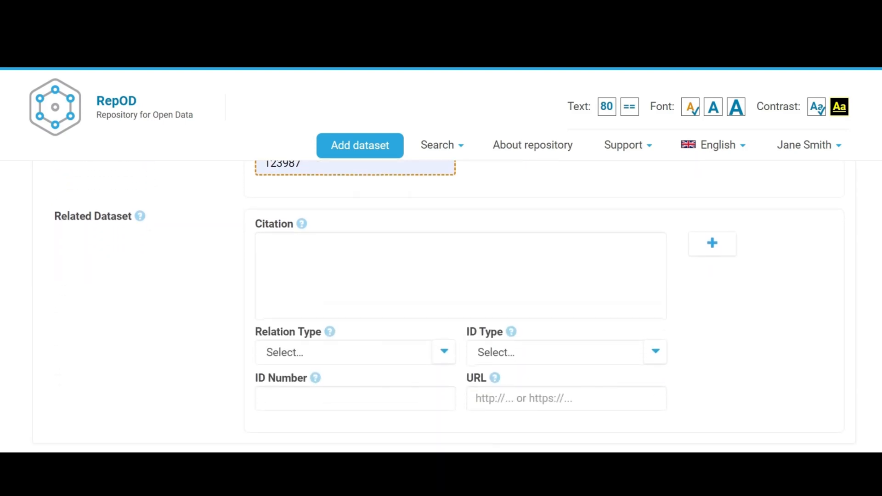
pyautogui.click(265, 247)
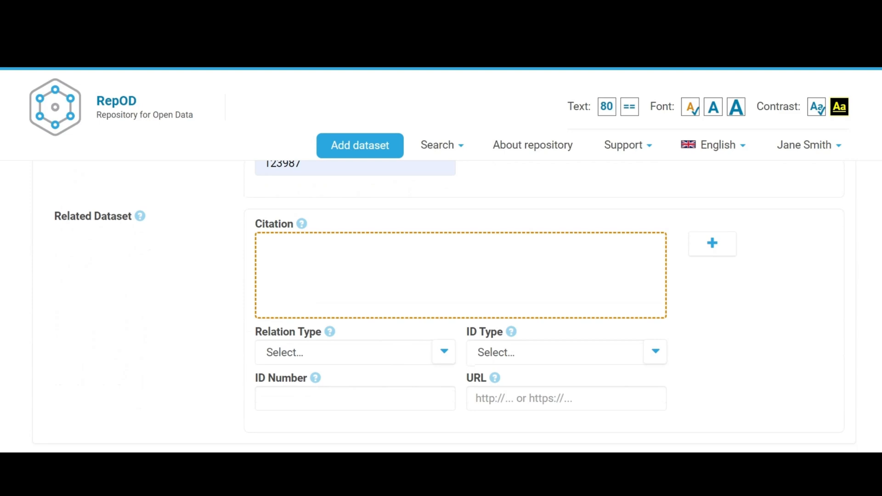
pyautogui.write('Smith, Jane, Kowalski, Jan, 2022. "Another dataset", https://doi.org/10.12345/1k45j6, V1.')
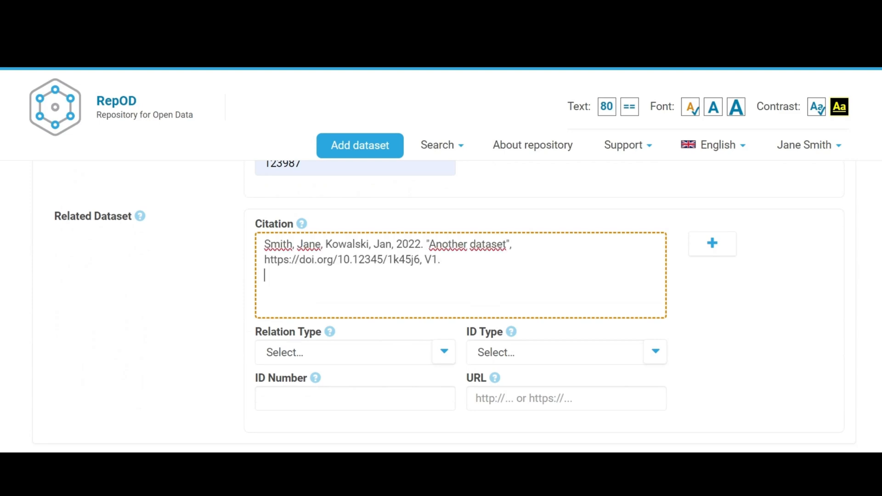
# Set the related dataset's relation type to "The deposited dataset is cited by the related dataset" and its ID type to doi
pyautogui.click(377, 360)
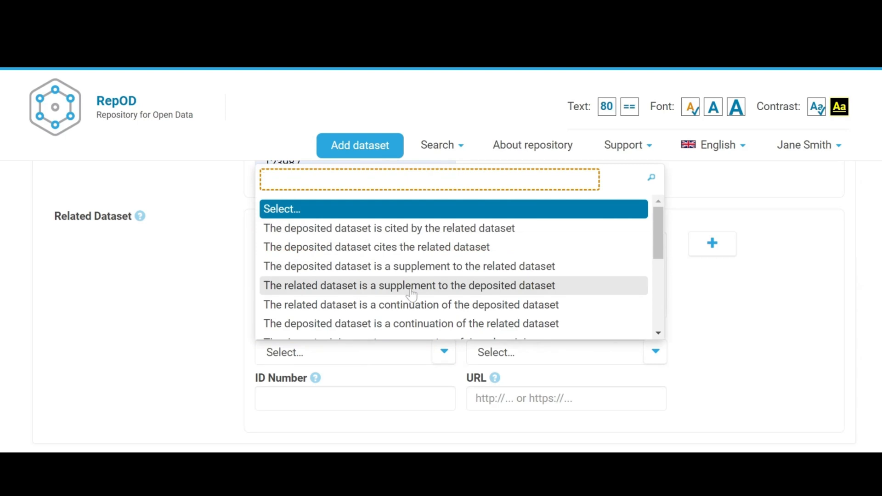
pyautogui.scroll(-4, 411, 294)
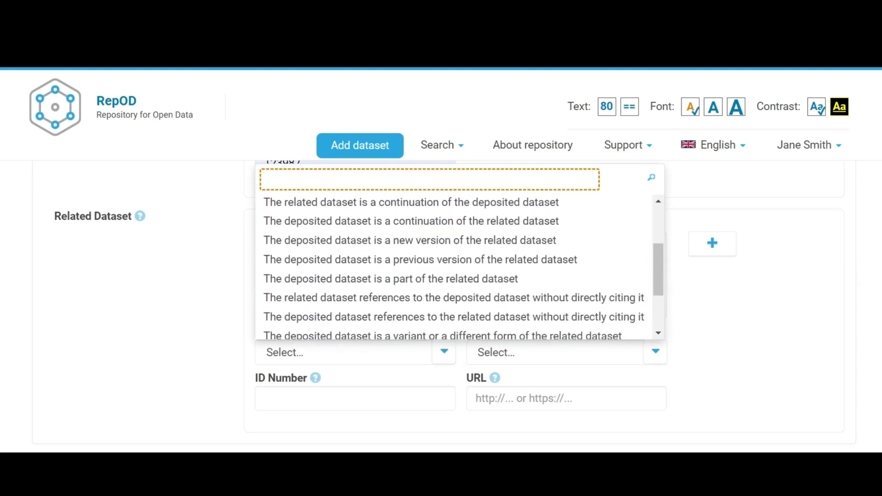
pyautogui.scroll(-4, 411, 286)
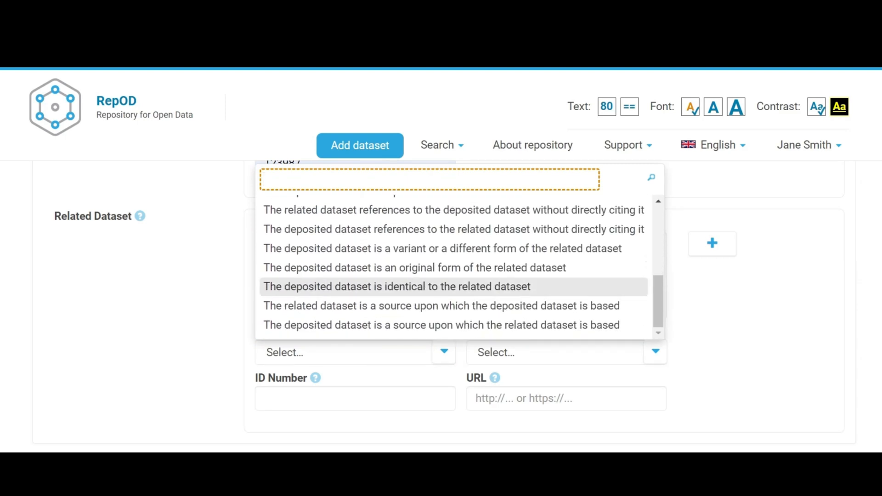
pyautogui.scroll(8, 411, 286)
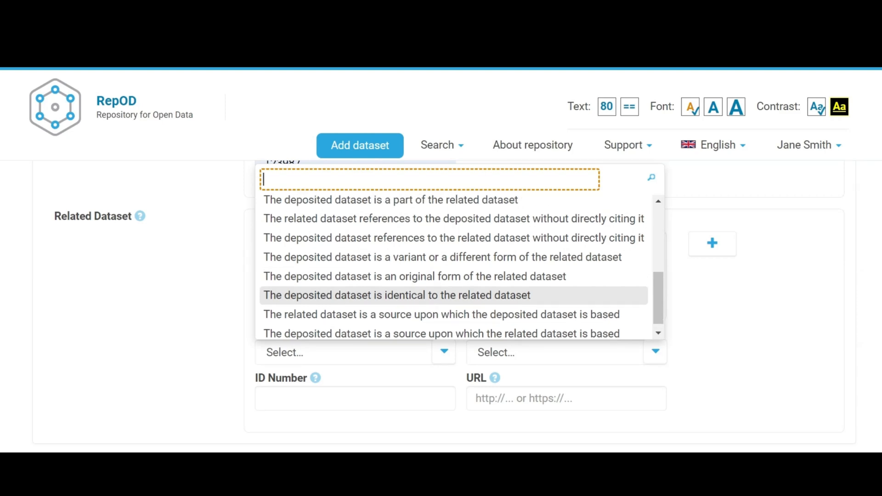
pyautogui.scroll(3, 412, 294)
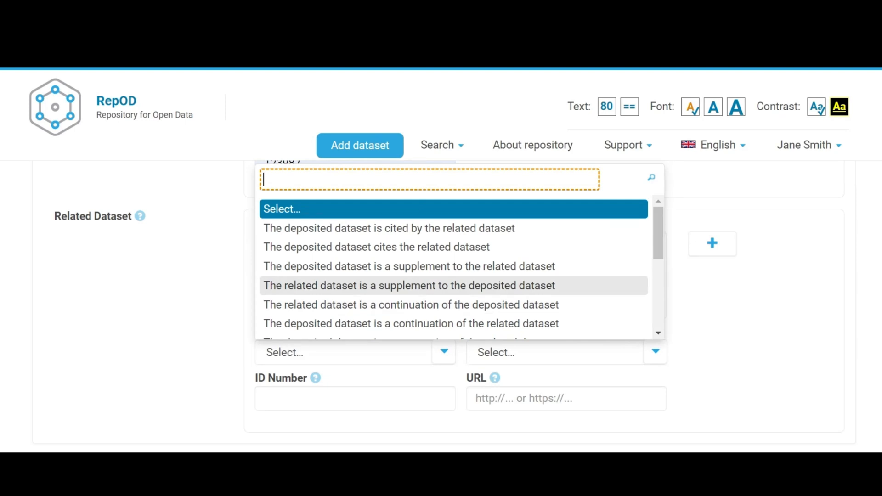
pyautogui.click(436, 229)
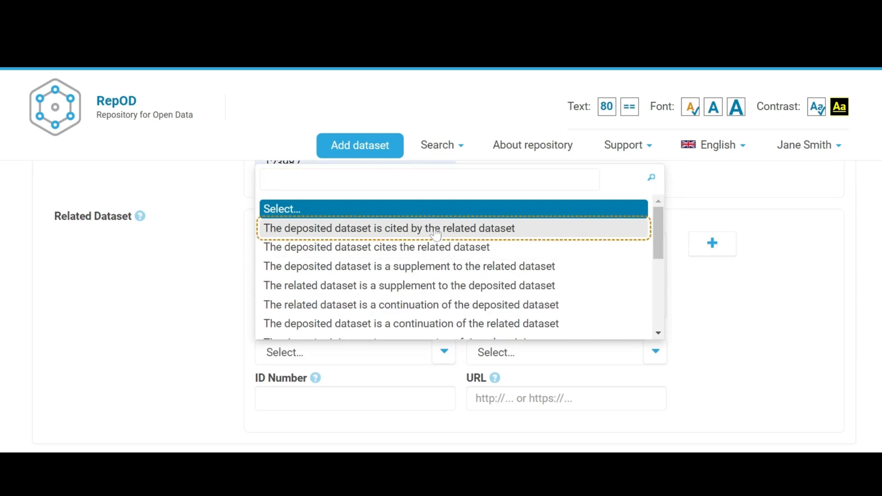
pyautogui.click(541, 360)
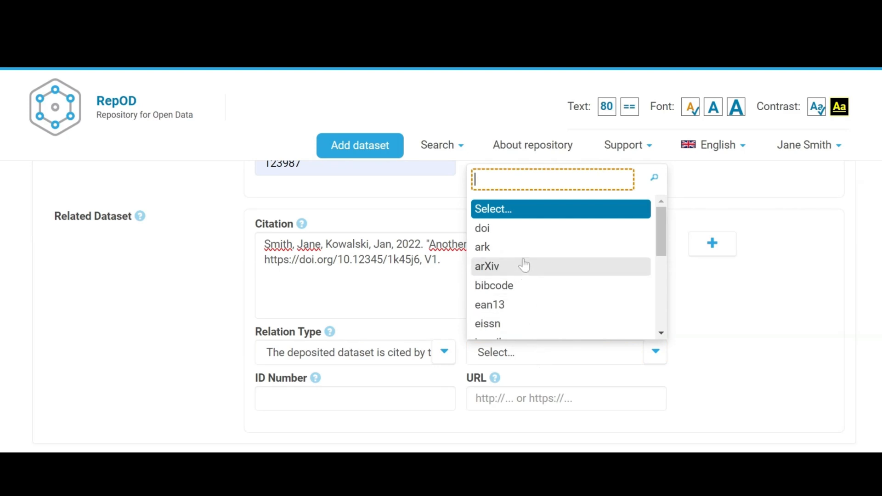
pyautogui.click(521, 238)
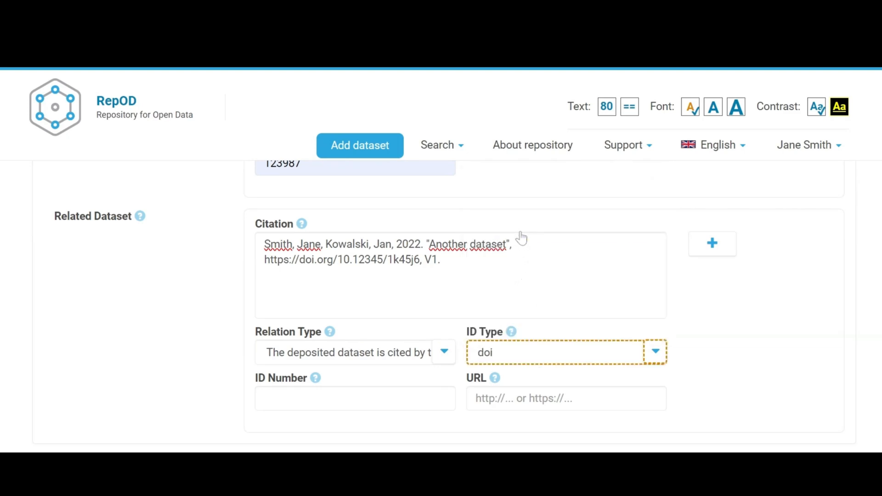
pyautogui.click(355, 399)
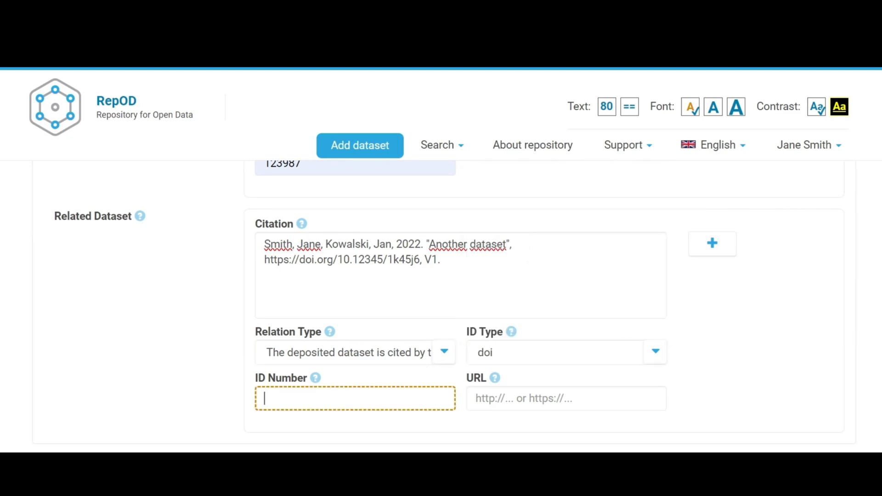
pyautogui.write('10.12345/1k45j6')
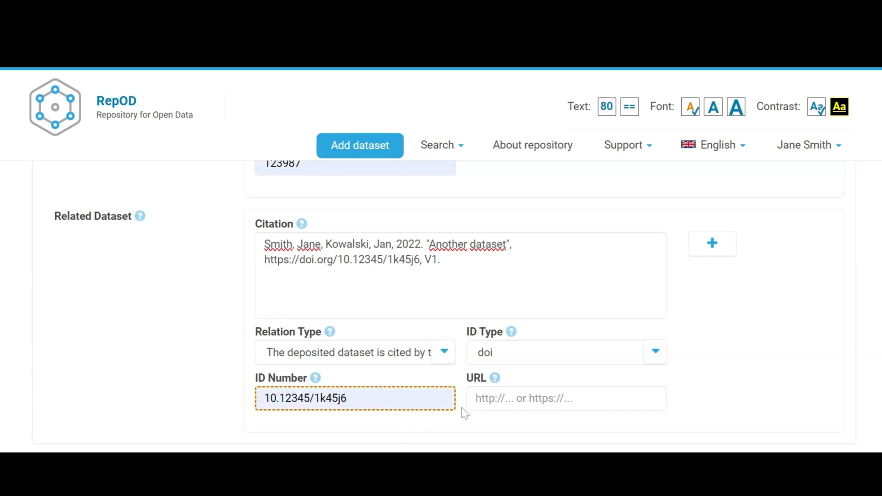
pyautogui.click(533, 399)
pyautogui.write('https://doi.org/10.12345/1k45j6')
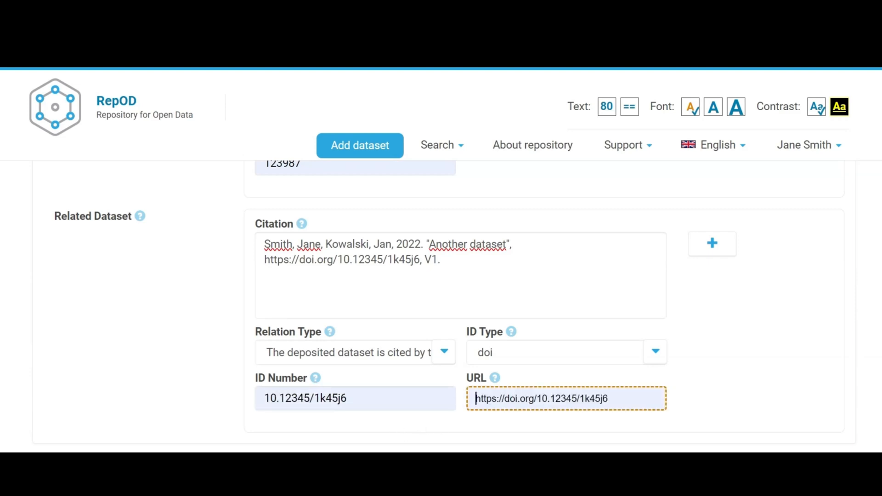
# Rename the uploaded file file_1.jpg to file_1_name.jpg and enter "Description." as its description
pyautogui.scroll(-3, 441, 299)
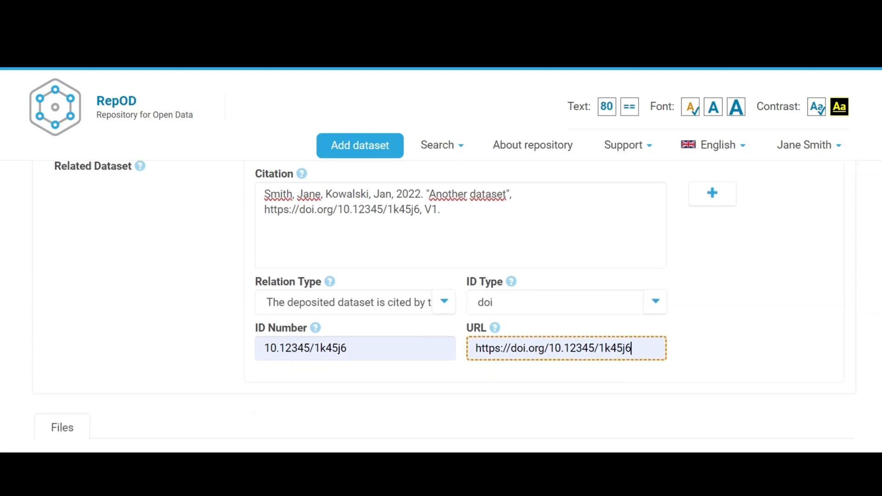
pyautogui.scroll(-4, 441, 298)
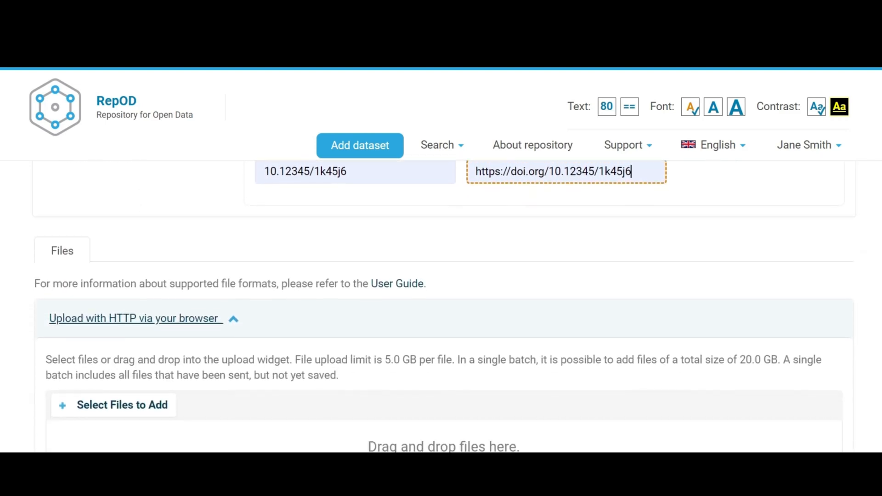
pyautogui.scroll(-1, 441, 299)
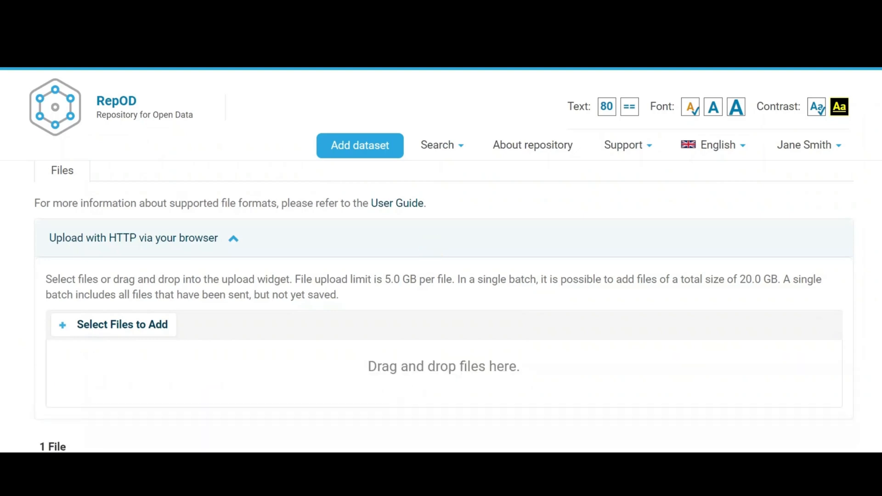
pyautogui.scroll(-4, 444, 307)
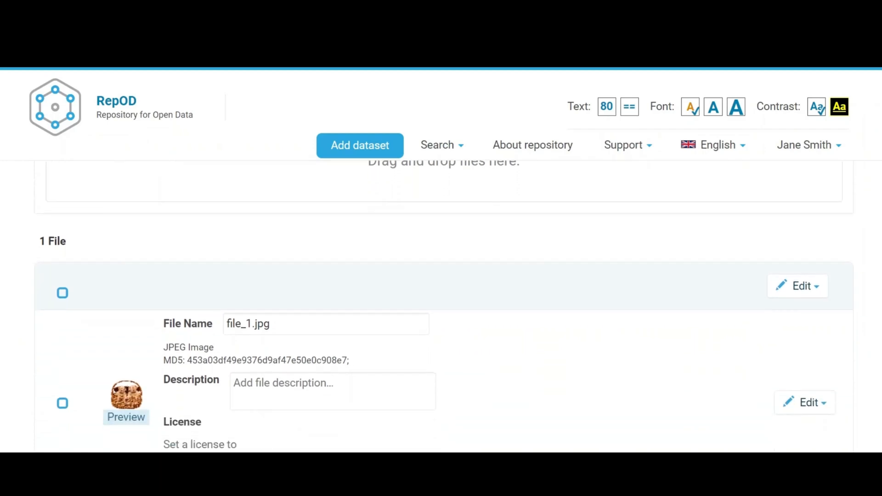
pyautogui.scroll(-1, 444, 307)
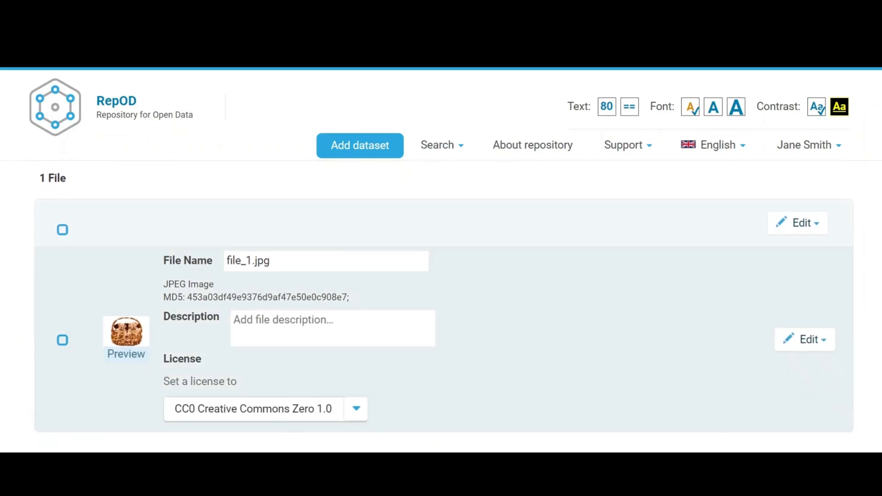
pyautogui.click(252, 261)
pyautogui.write('_name')
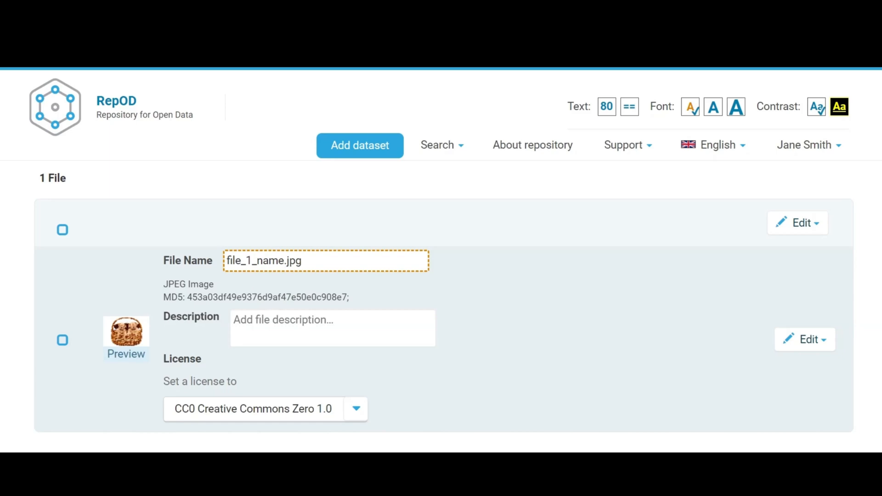
pyautogui.click(271, 322)
pyautogui.write('Desc')
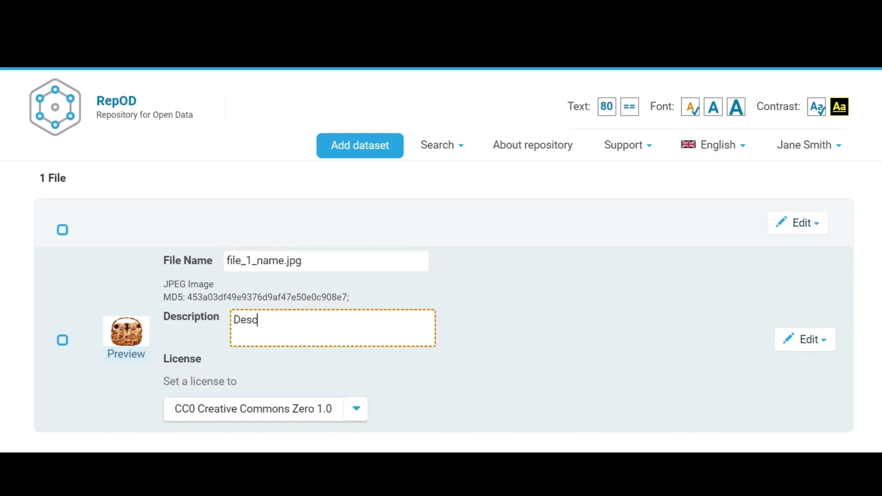
pyautogui.write('ription.')
pyautogui.click(358, 419)
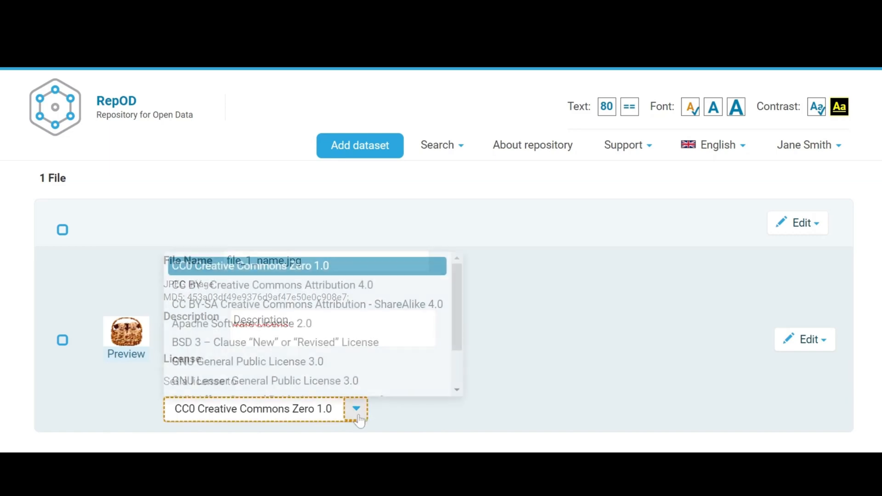
pyautogui.click(358, 419)
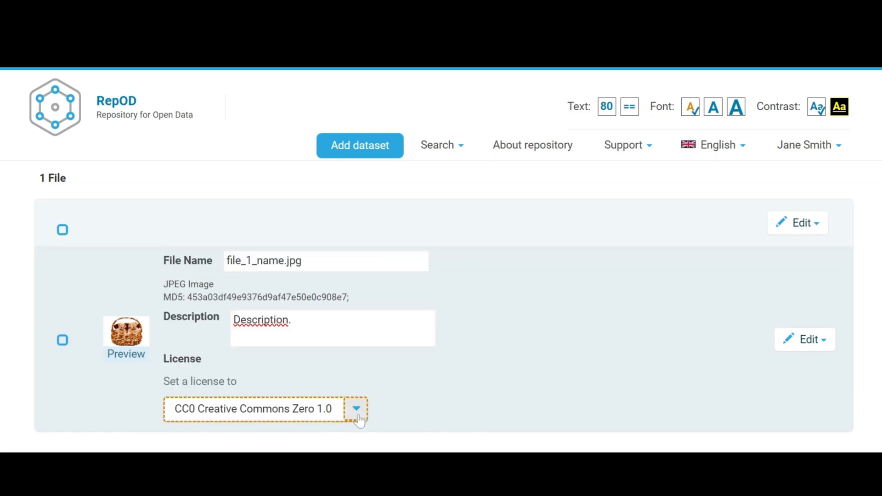
# Upload the additional files, including file_10.zip, file_11.zip and file_13.zip, to the dataset
pyautogui.scroll(1, 452, 360)
pyautogui.scroll(4, 452, 362)
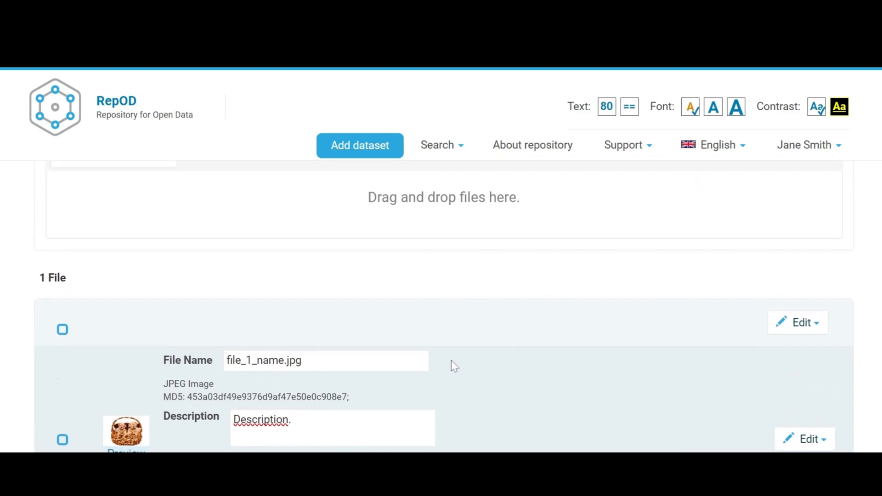
pyautogui.scroll(1, 452, 315)
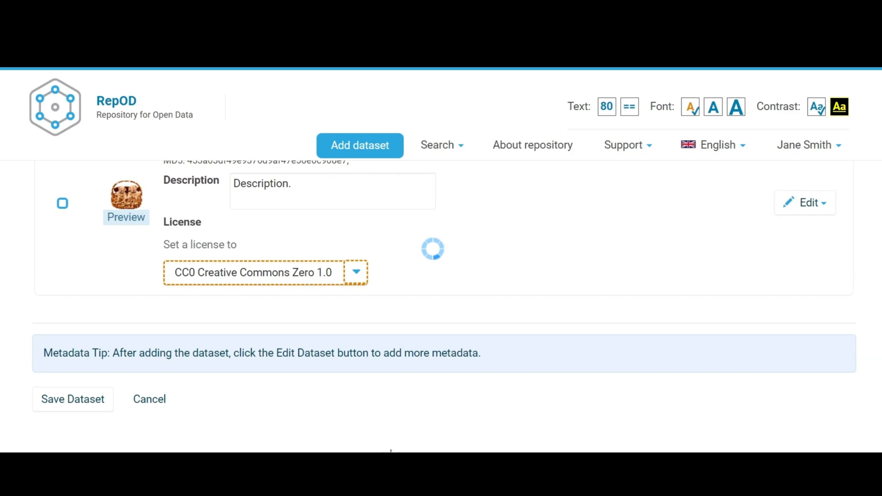
# Set the license of file_1_name.jpg and file_10.zip to CC BY - Creative Commons Attribution 4.0
pyautogui.scroll(-3, 444, 307)
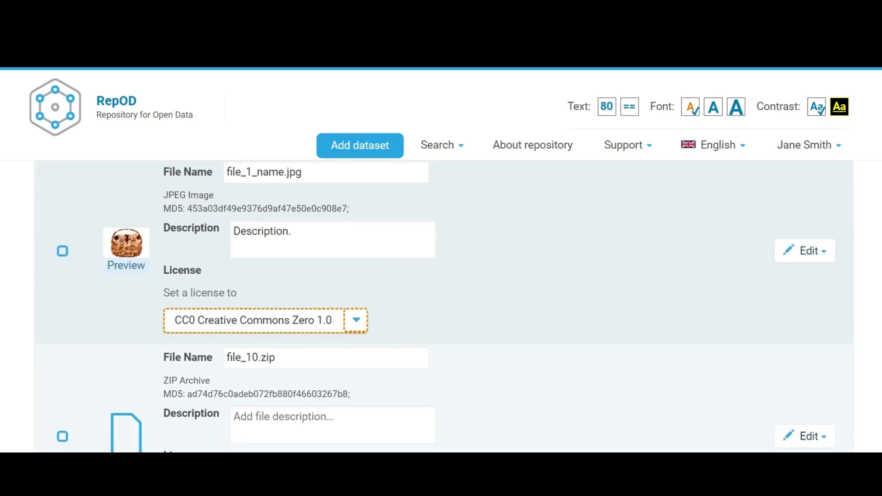
pyautogui.scroll(-3, 444, 306)
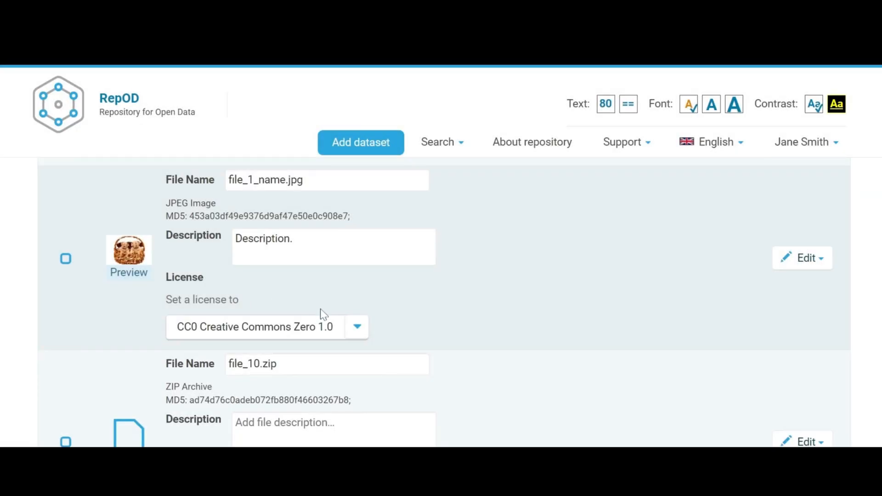
pyautogui.click(358, 327)
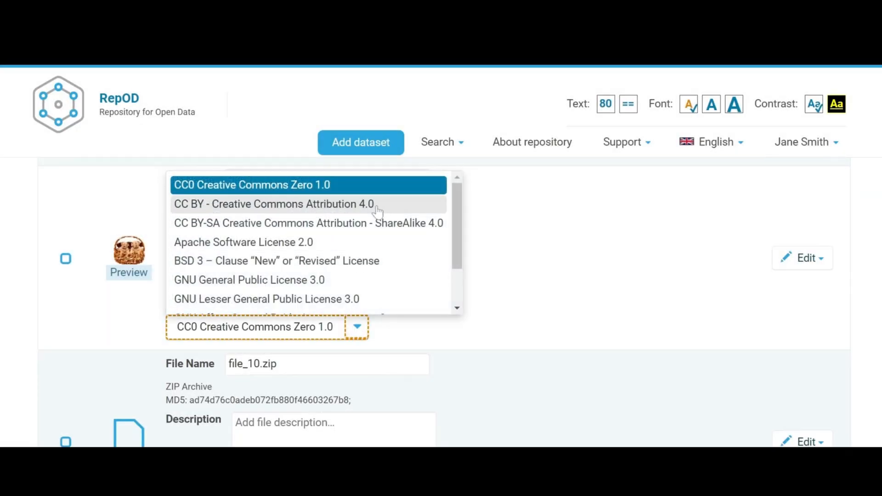
pyautogui.click(378, 211)
pyautogui.scroll(-4, 377, 211)
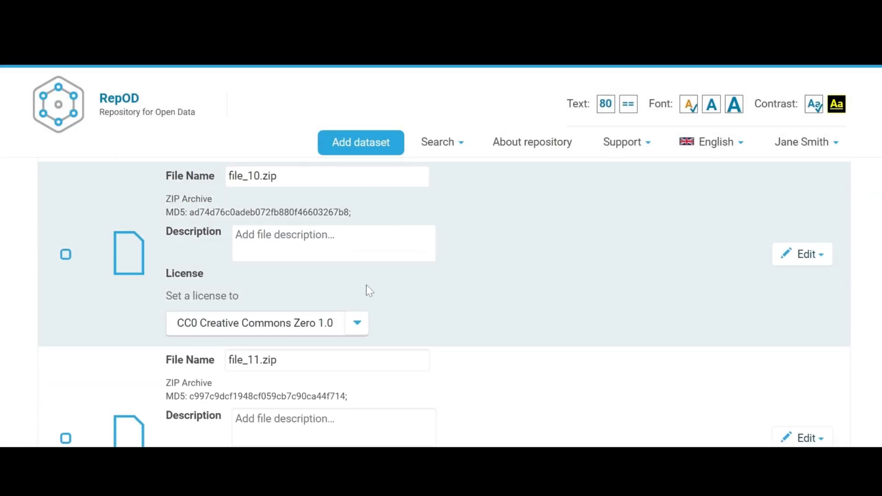
pyautogui.click(358, 329)
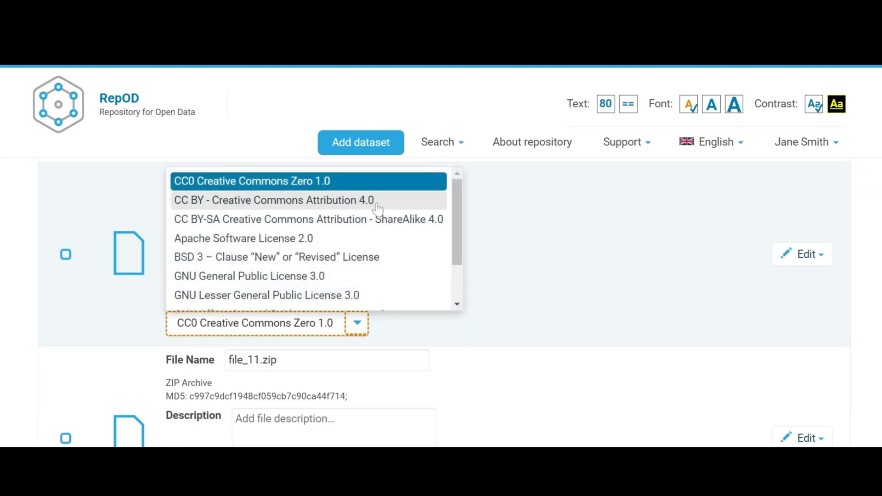
pyautogui.click(377, 206)
# Select all uploaded files and set their license to CC BY - Creative Commons Attribution 4.0 in one edit
pyautogui.scroll(-10, 376, 209)
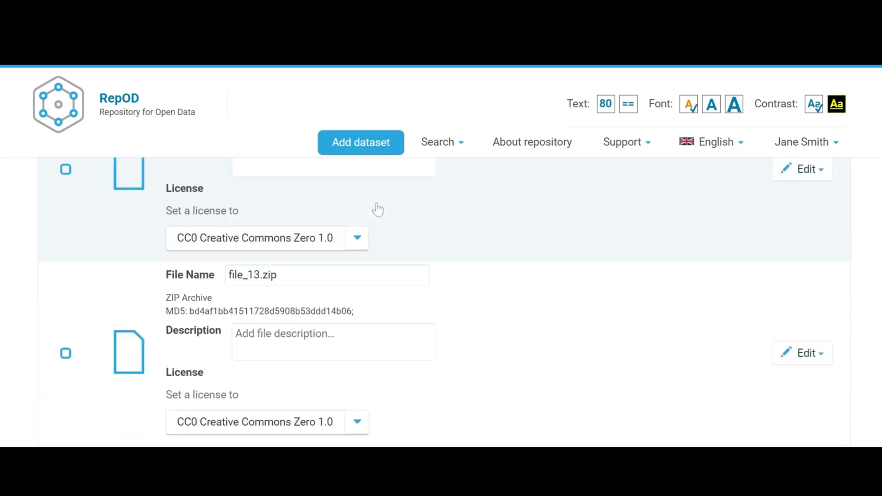
pyautogui.scroll(9, 378, 210)
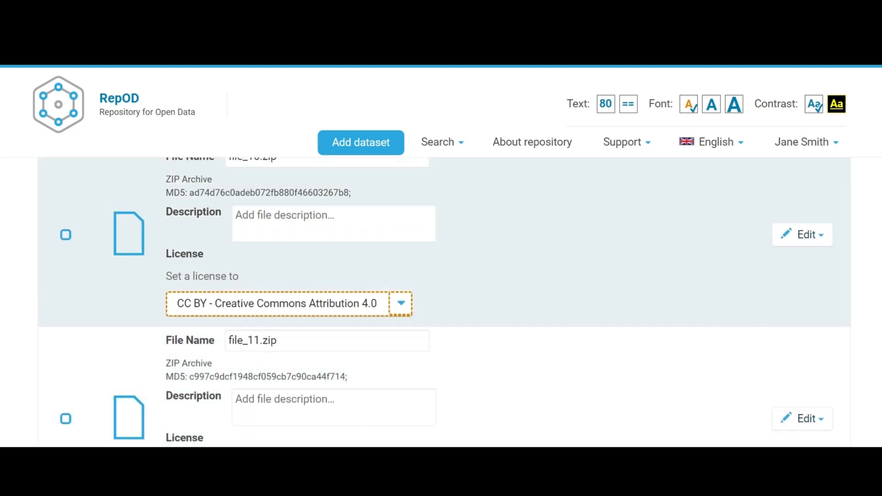
pyautogui.scroll(6, 444, 302)
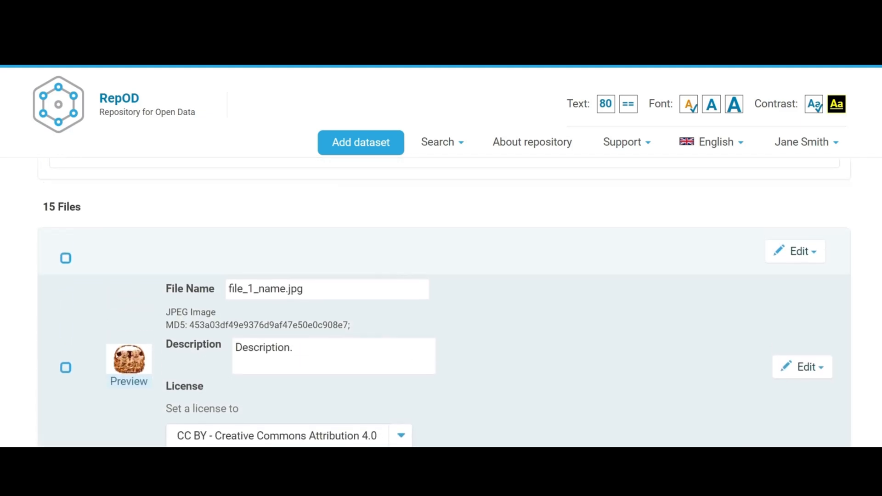
pyautogui.click(66, 263)
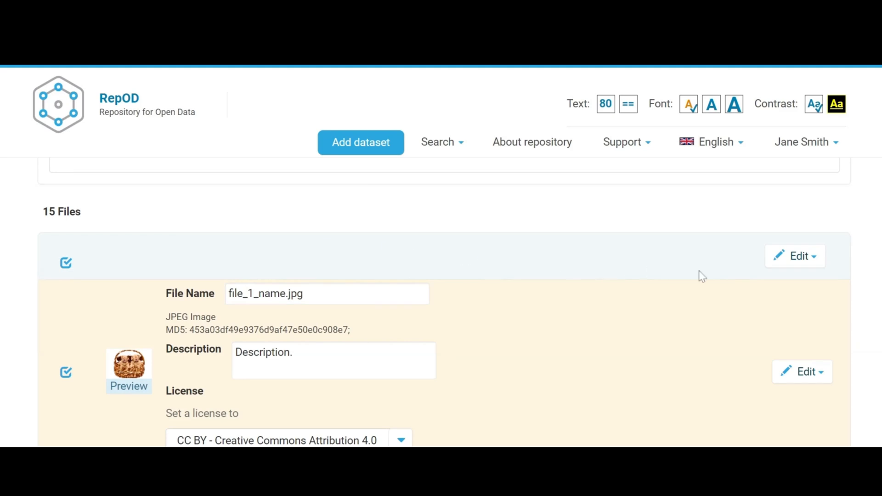
pyautogui.click(797, 257)
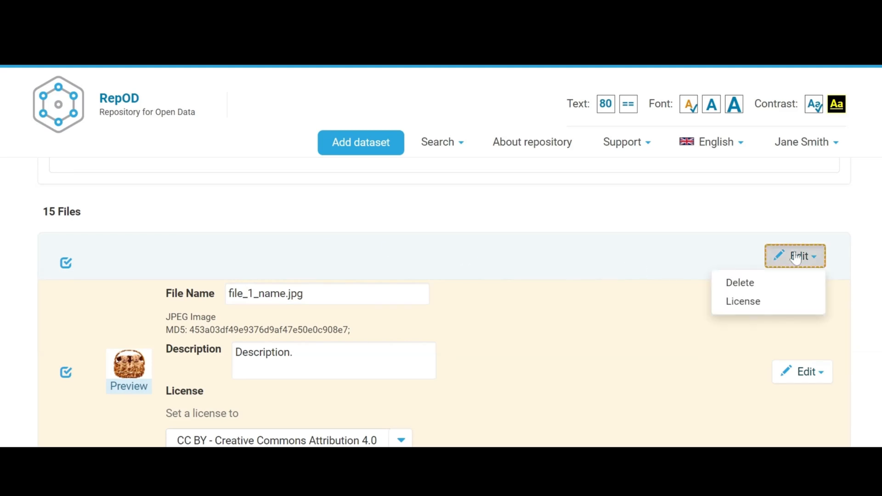
pyautogui.click(736, 303)
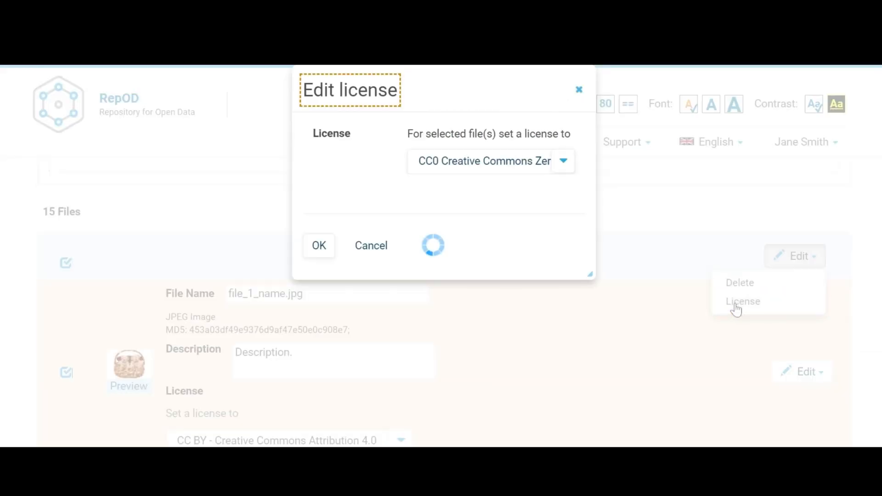
pyautogui.click(564, 161)
pyautogui.click(502, 208)
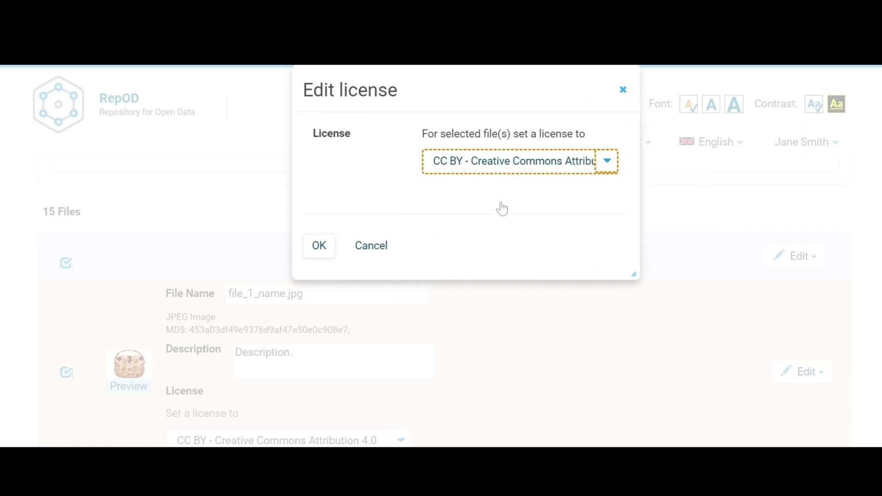
pyautogui.click(327, 252)
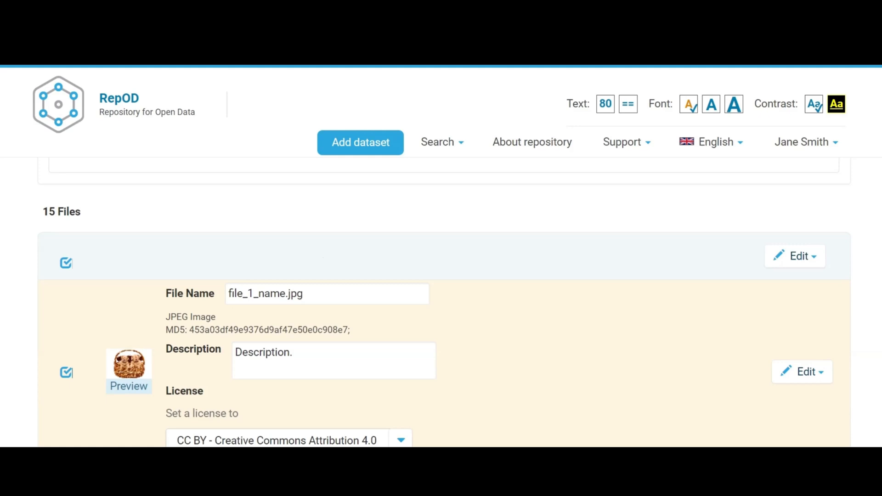
# Check the license on the listed files and save the new dataset
pyautogui.scroll(-8, 444, 308)
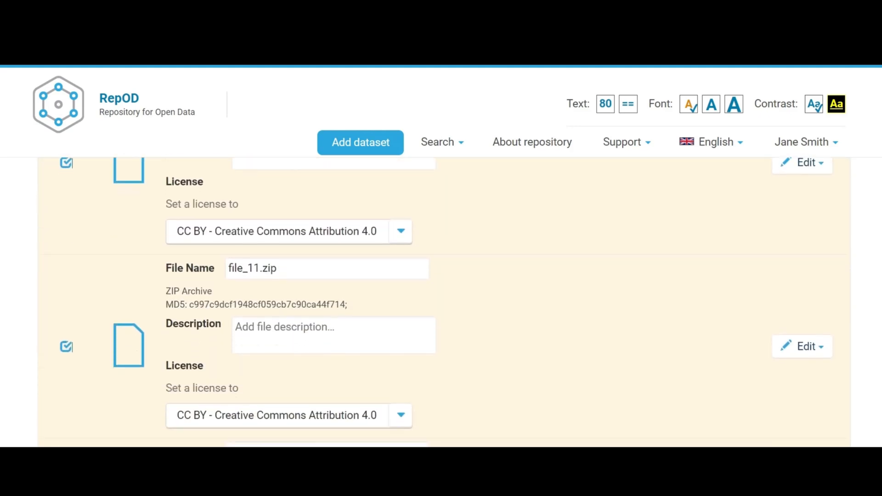
pyautogui.scroll(-6, 444, 308)
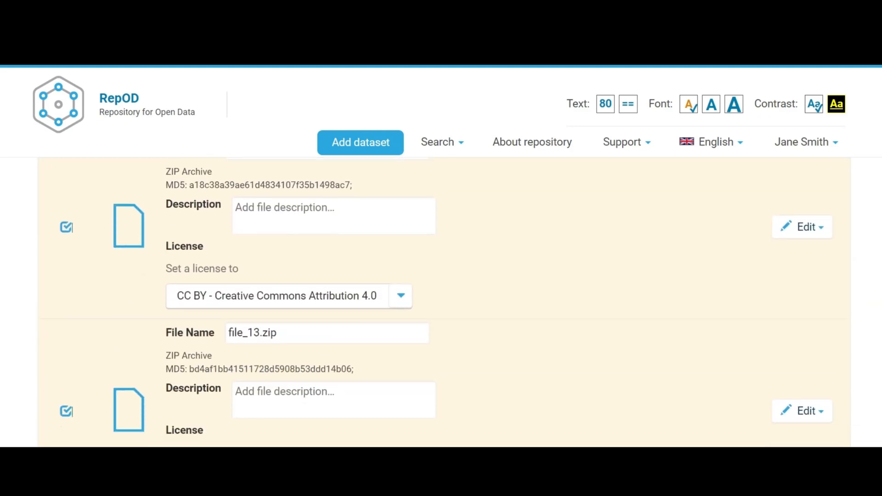
pyautogui.scroll(-6, 444, 308)
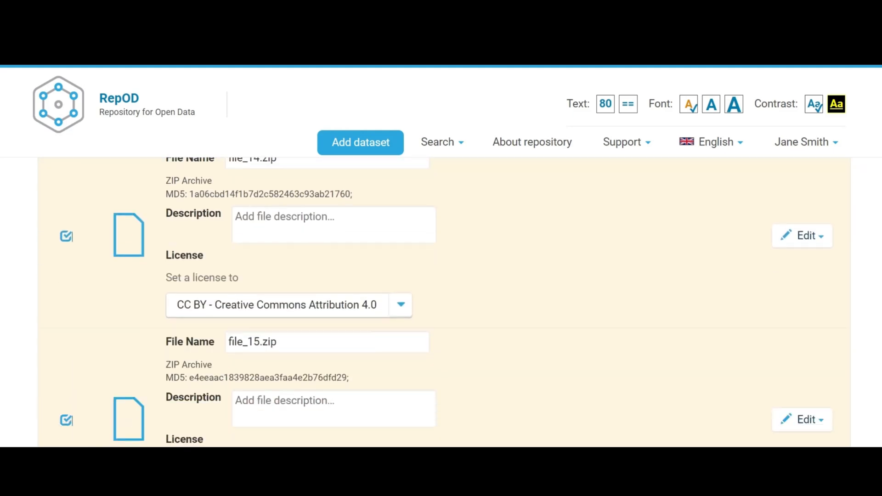
pyautogui.scroll(-15, 444, 308)
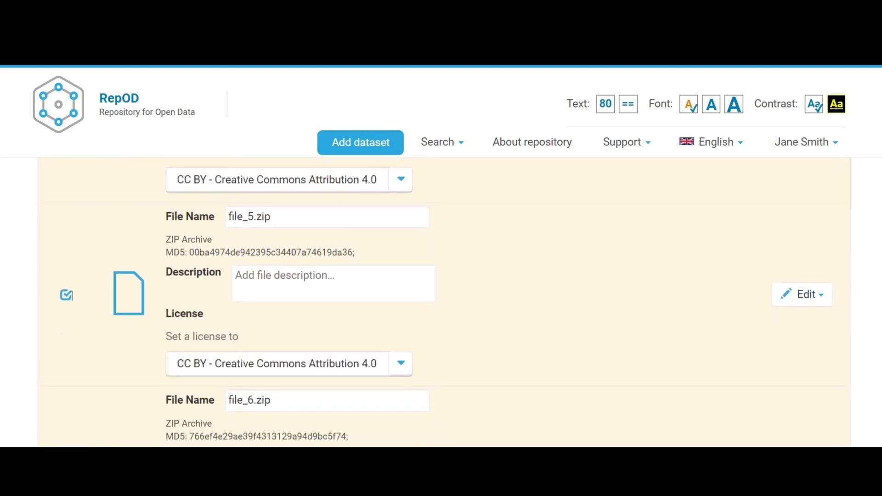
pyautogui.scroll(-12, 444, 308)
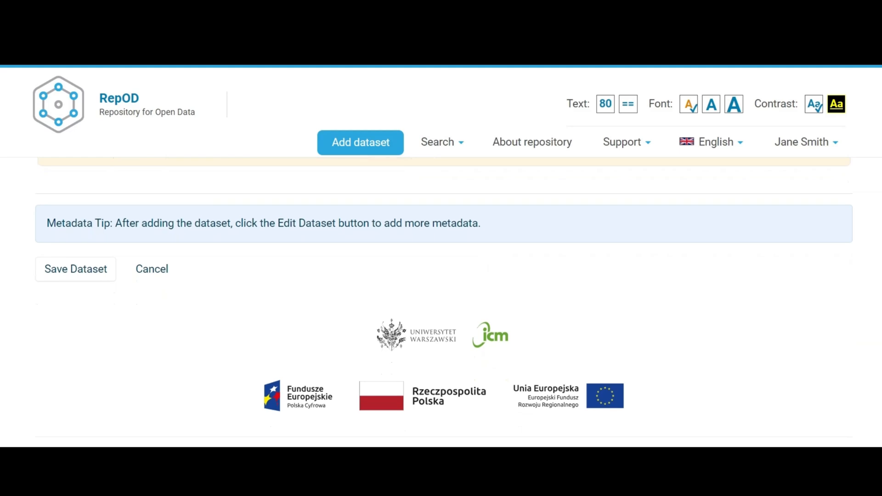
pyautogui.click(74, 275)
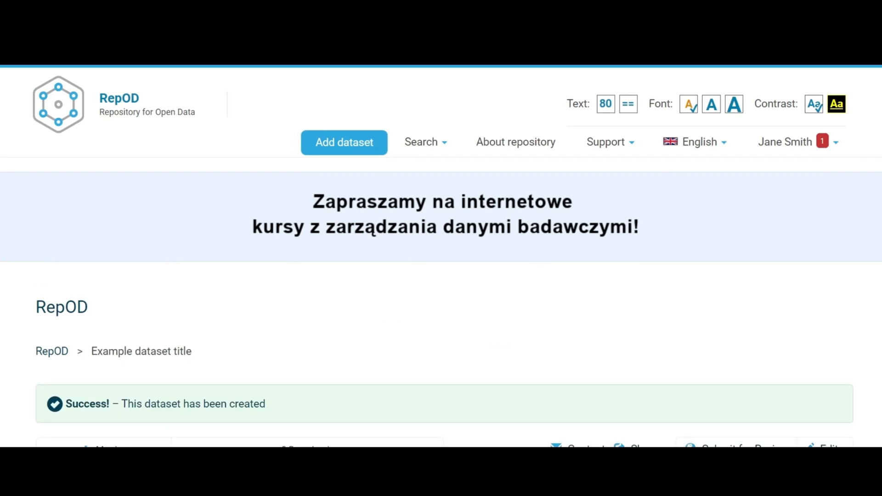
# Examine the saved dataset's status labels, citation and the help note on its draft version
pyautogui.scroll(-3, 442, 304)
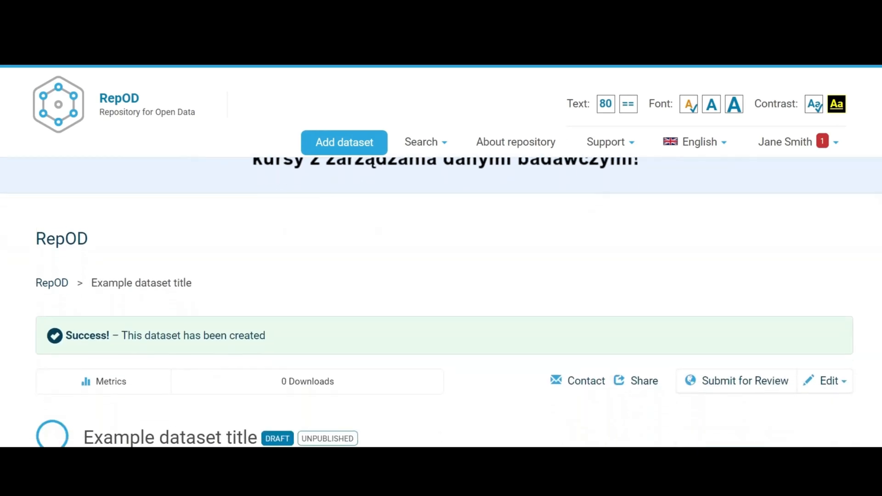
pyautogui.scroll(-1, 42, 303)
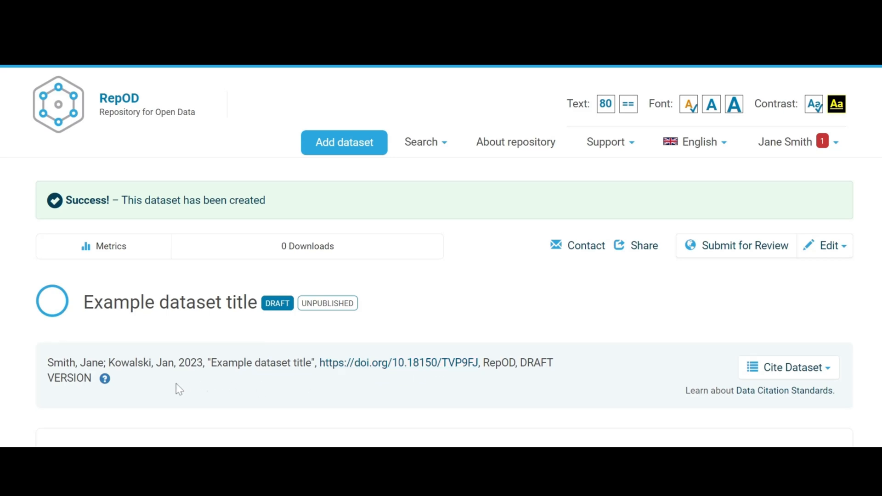
pyautogui.moveTo(106, 380)
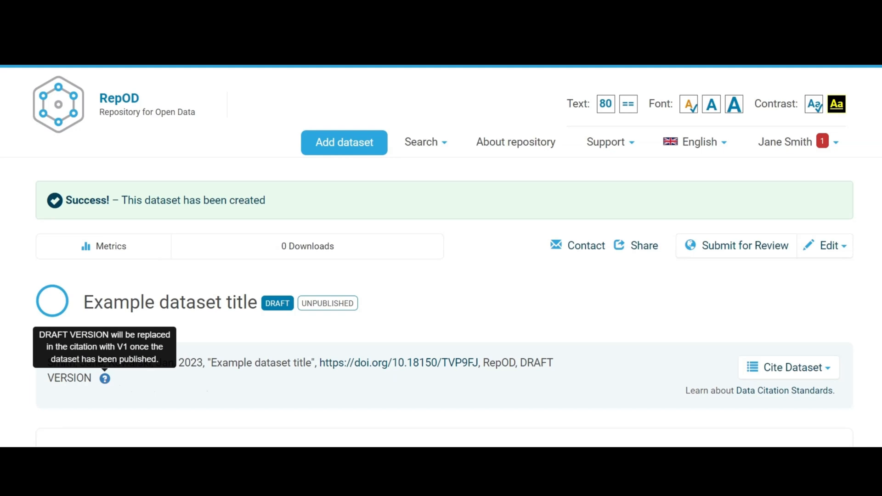
pyautogui.scroll(-1, 443, 302)
pyautogui.scroll(1, 443, 303)
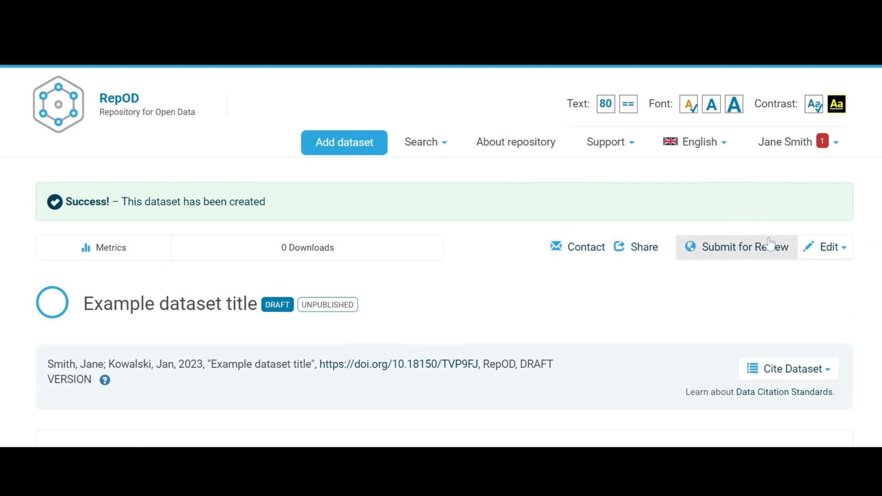
# Review the dataset's summary and both pages of its file list, and show the editing options available for the files
pyautogui.scroll(-5, 706, 304)
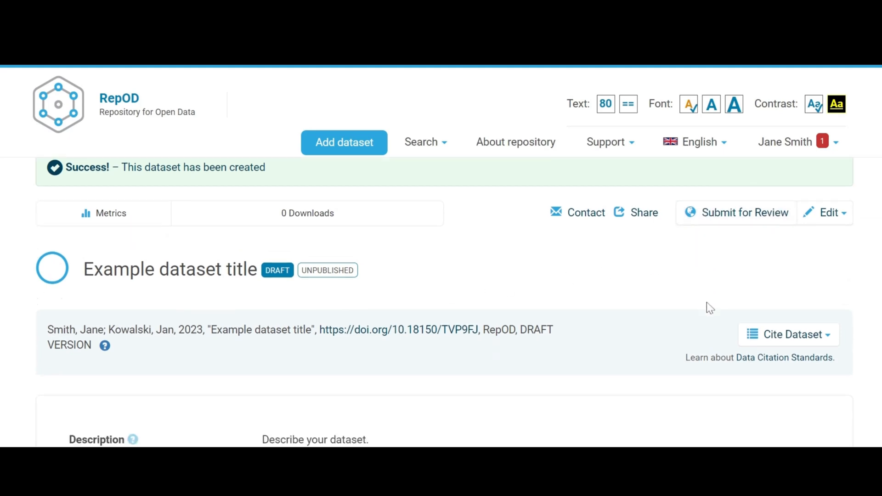
pyautogui.scroll(-3, 707, 307)
pyautogui.scroll(-3, 444, 303)
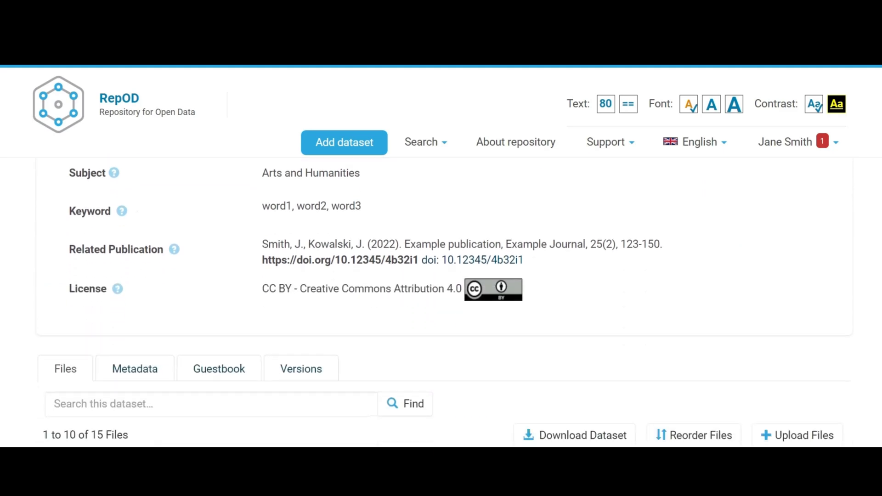
pyautogui.scroll(-3, 444, 302)
pyautogui.scroll(-10, 444, 302)
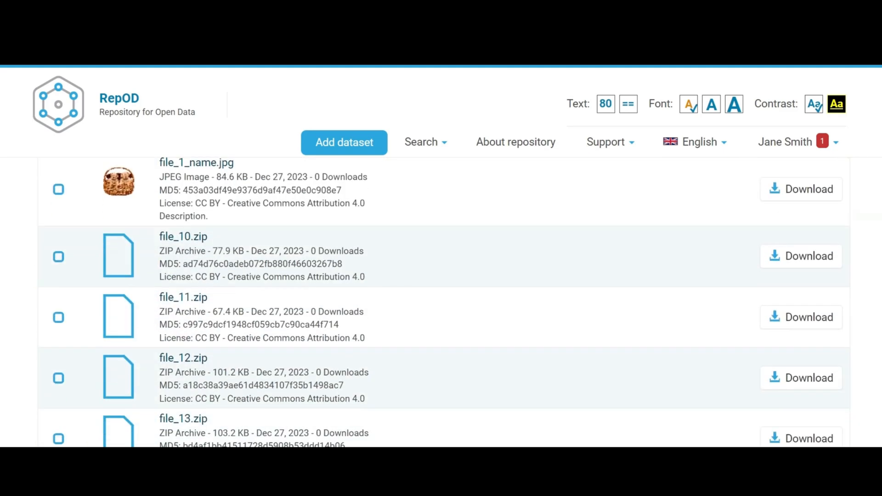
pyautogui.scroll(-5, 441, 302)
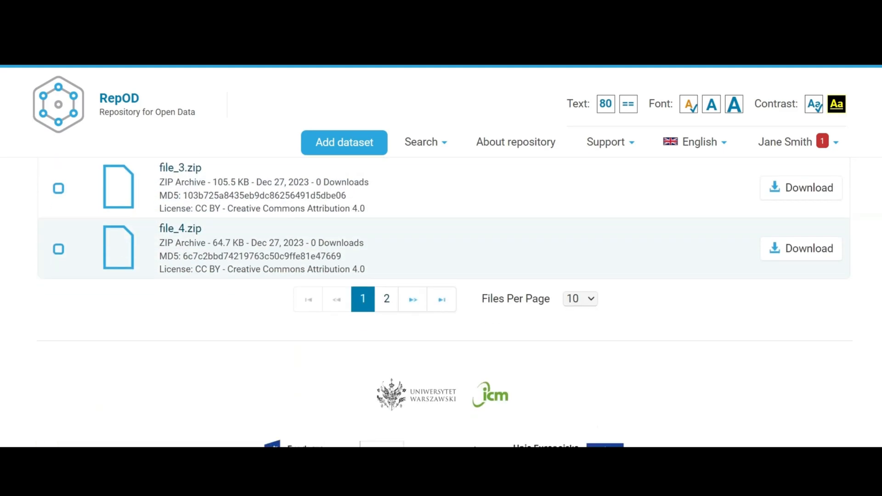
pyautogui.click(380, 244)
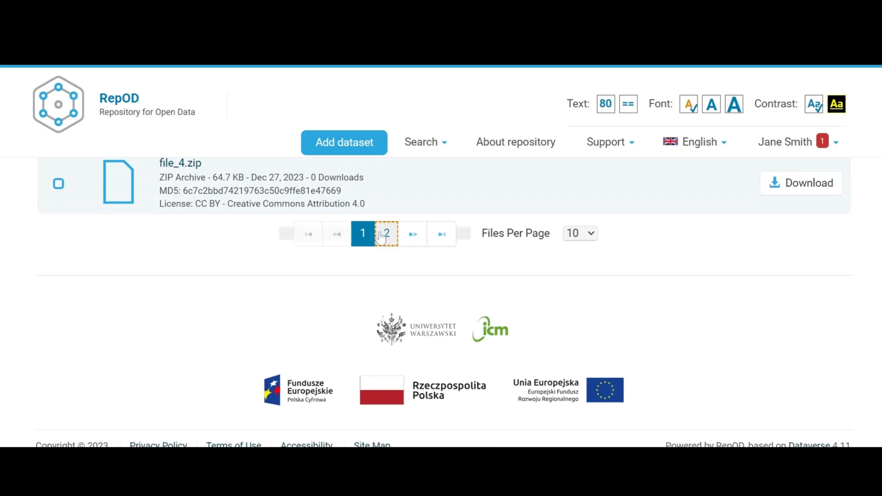
pyautogui.scroll(8, 381, 239)
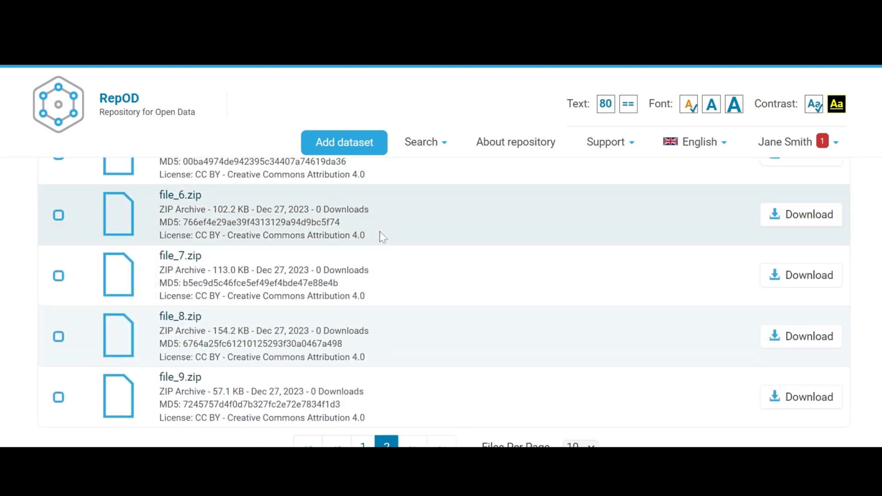
pyautogui.scroll(1, 380, 232)
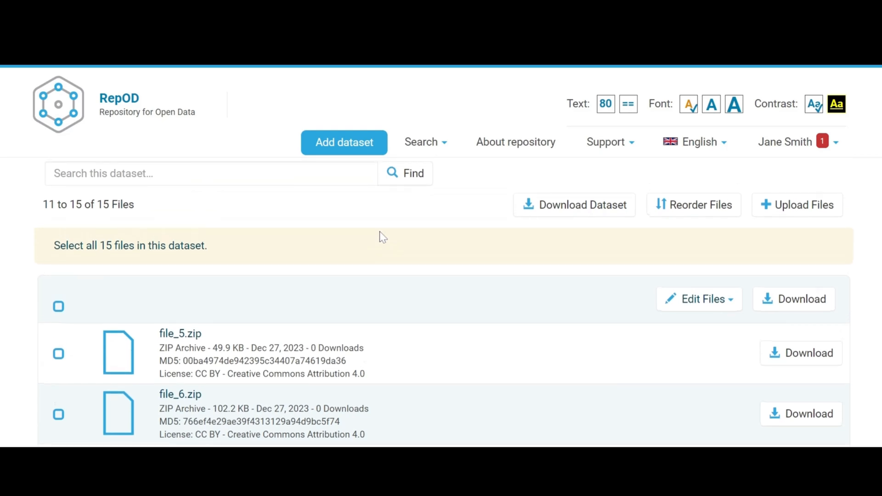
pyautogui.click(708, 303)
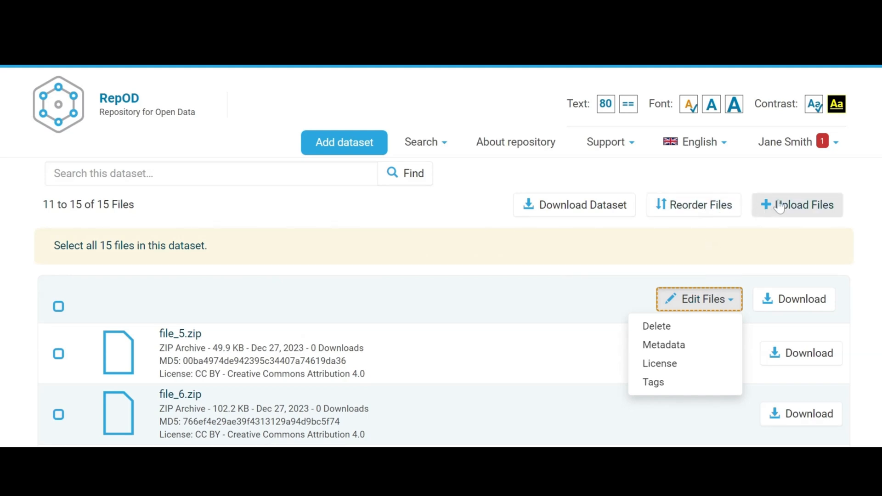
pyautogui.scroll(2, 460, 222)
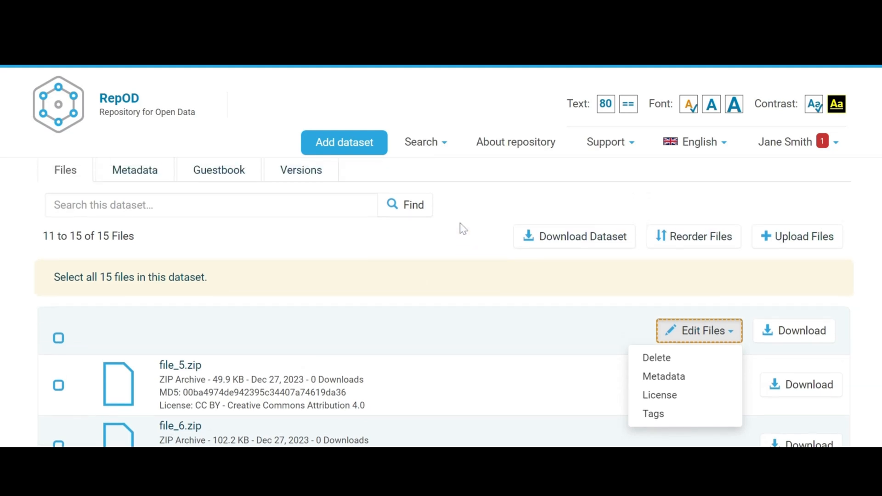
# Open the dataset's metadata and review all citation metadata fields, from the persistent ID to the related dataset
pyautogui.click(139, 228)
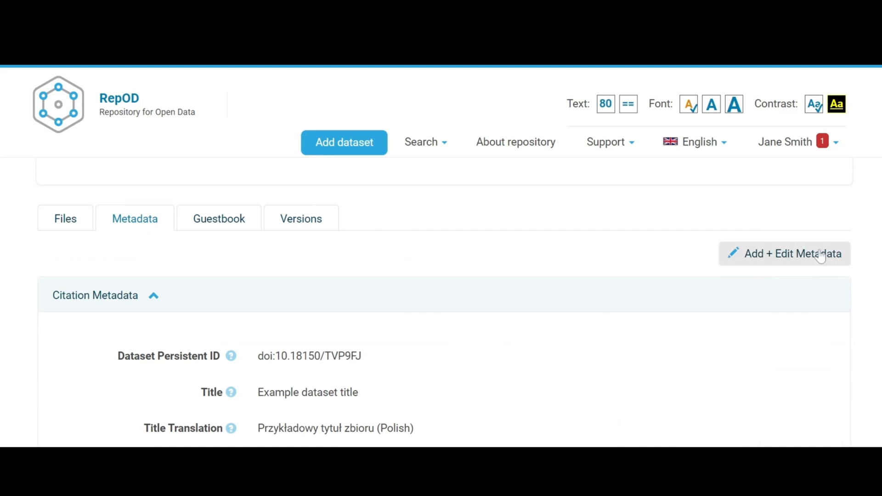
pyautogui.scroll(-6, 753, 290)
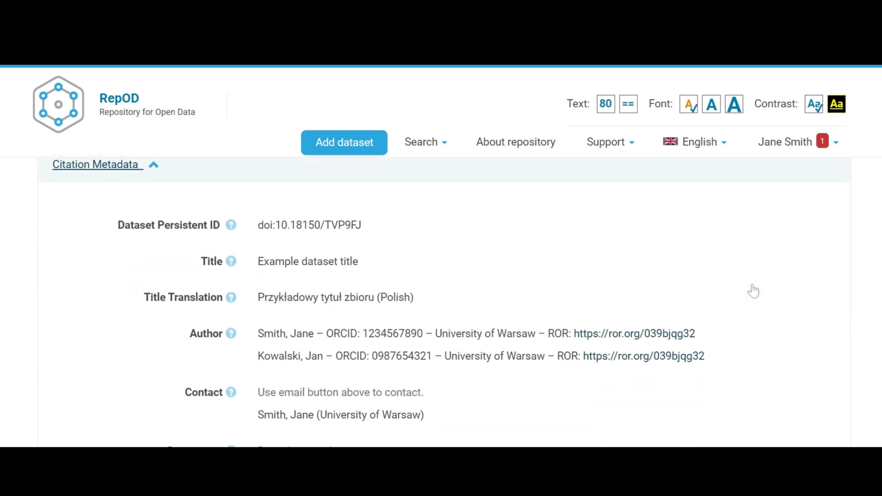
pyautogui.scroll(-3, 754, 289)
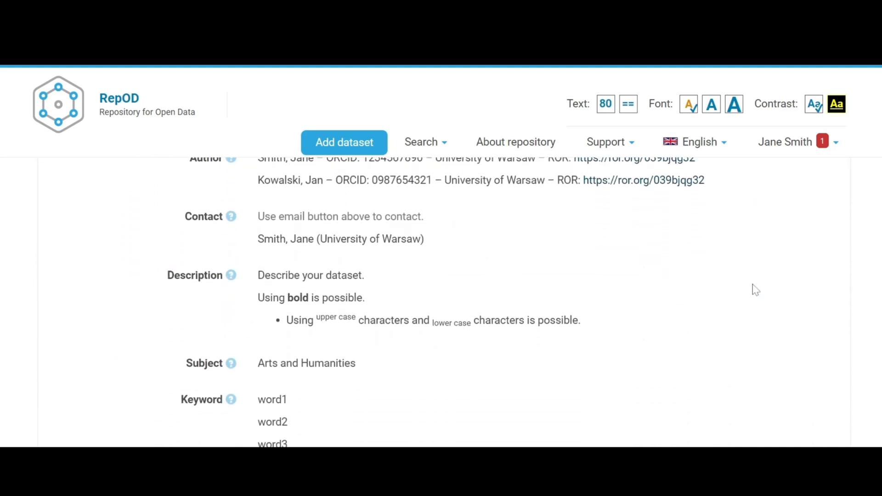
pyautogui.scroll(-3, 754, 290)
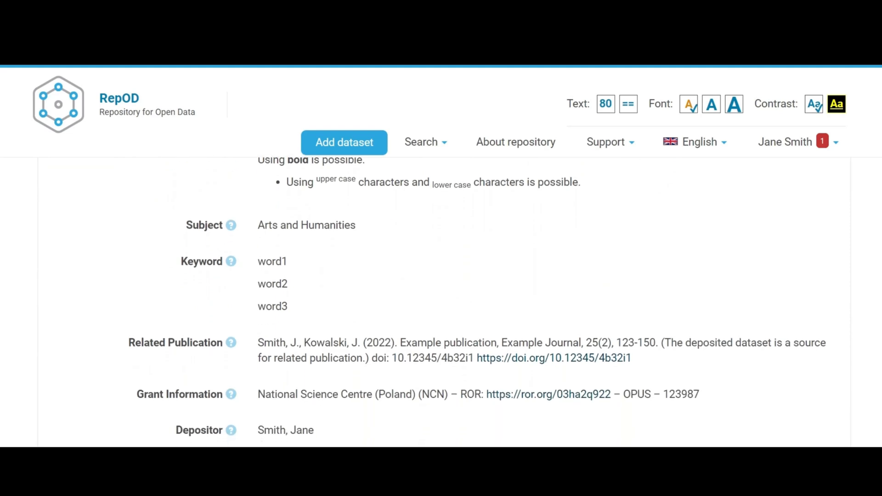
pyautogui.scroll(-3, 753, 290)
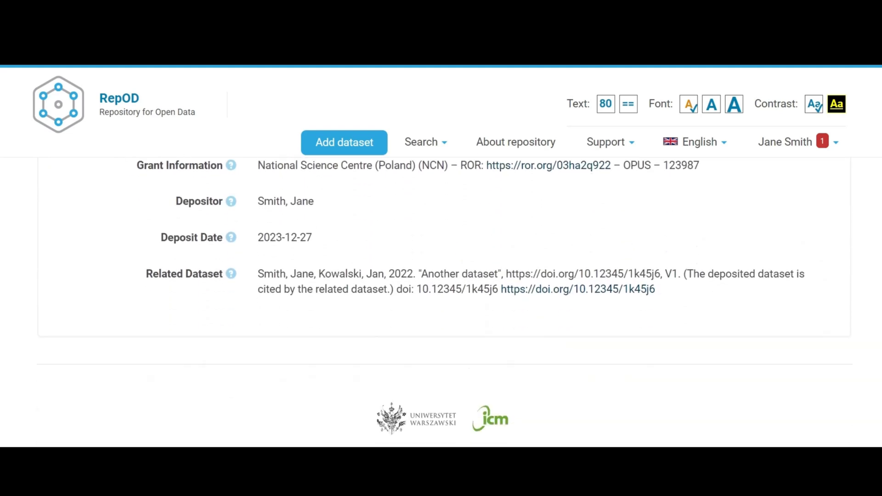
pyautogui.scroll(4, 754, 290)
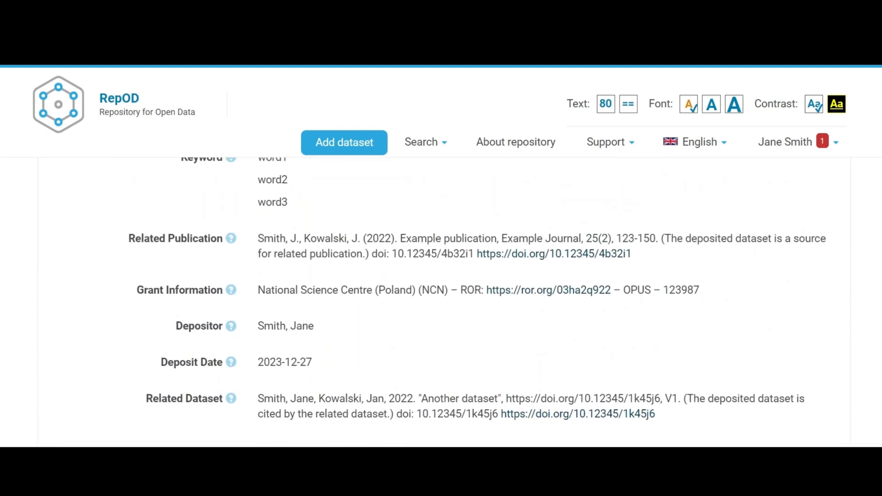
pyautogui.scroll(5, 754, 289)
pyautogui.scroll(11, 444, 303)
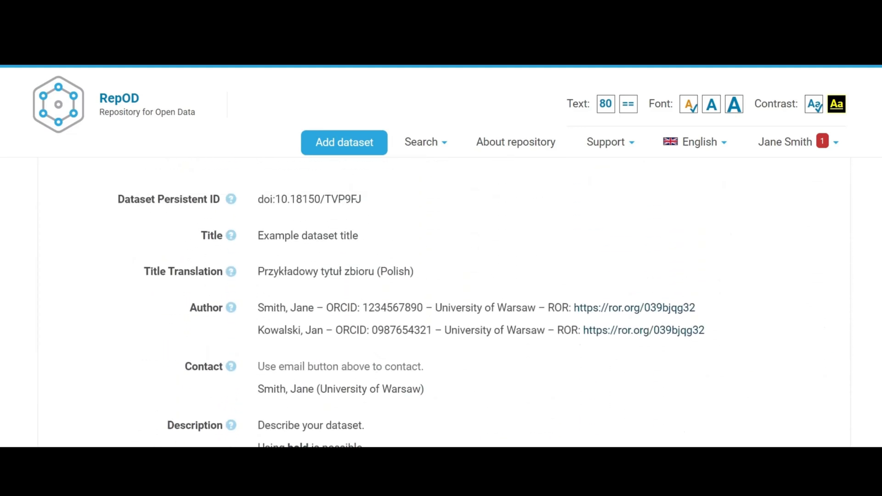
pyautogui.scroll(5, 445, 298)
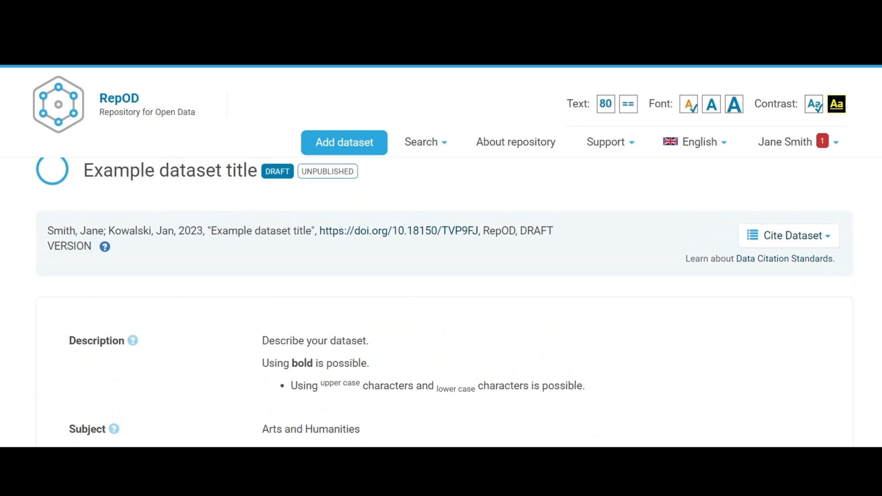
# Set the dataset's embargo end date to 2024-12-28 and check the embargo entry in the dataset summary
pyautogui.scroll(3, 774, 276)
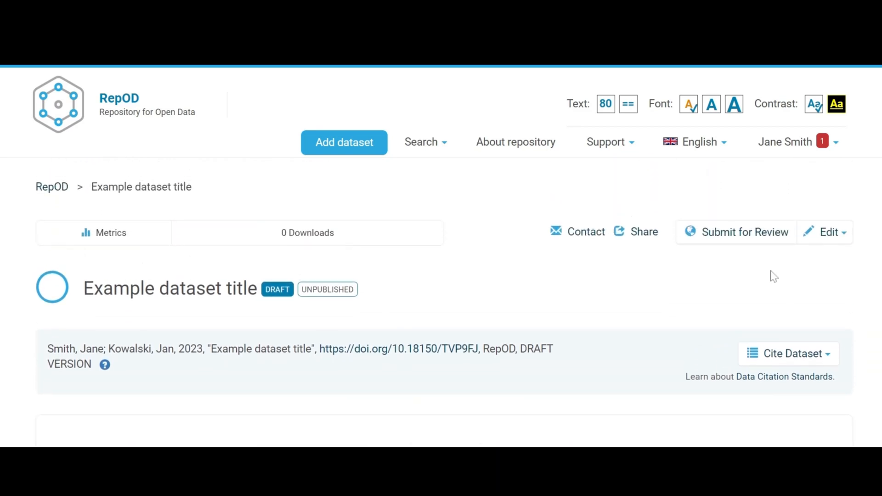
pyautogui.click(827, 242)
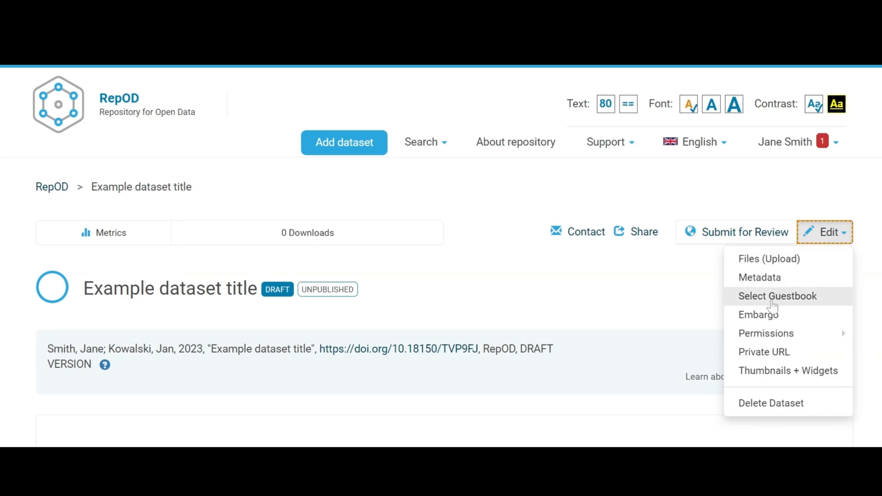
pyautogui.click(764, 319)
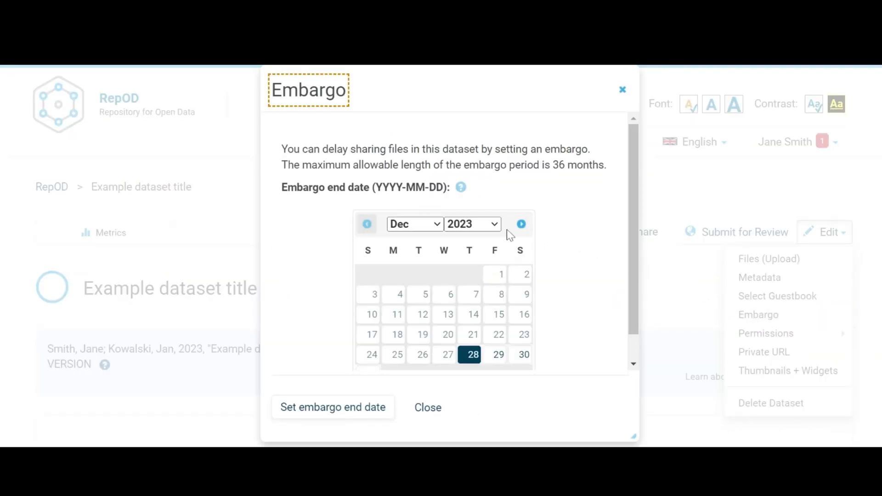
pyautogui.click(494, 228)
pyautogui.click(481, 254)
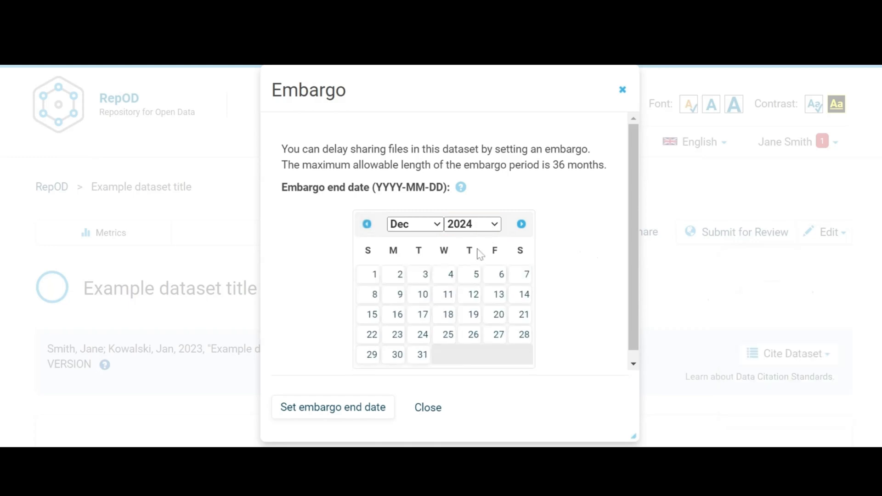
pyautogui.click(524, 341)
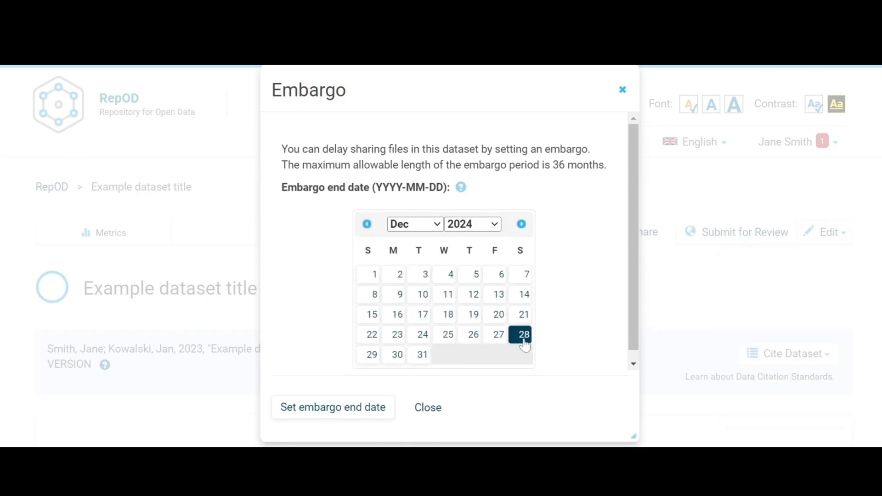
pyautogui.click(358, 413)
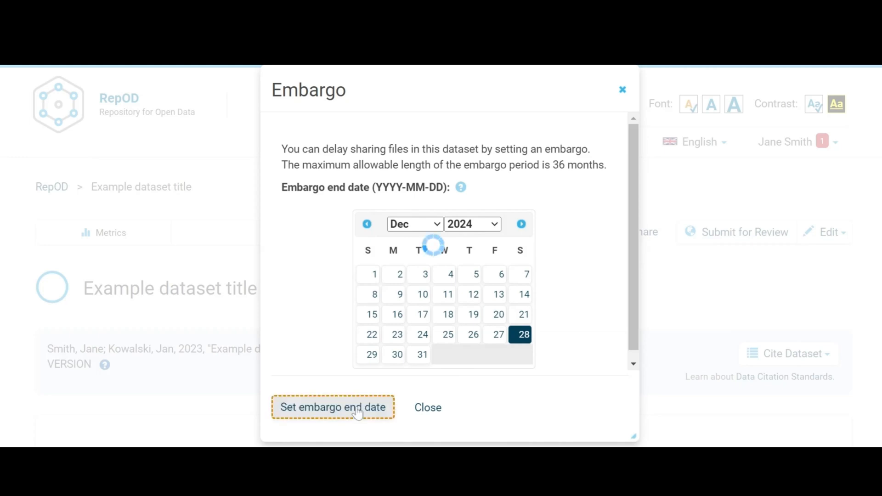
pyautogui.scroll(-5, 358, 414)
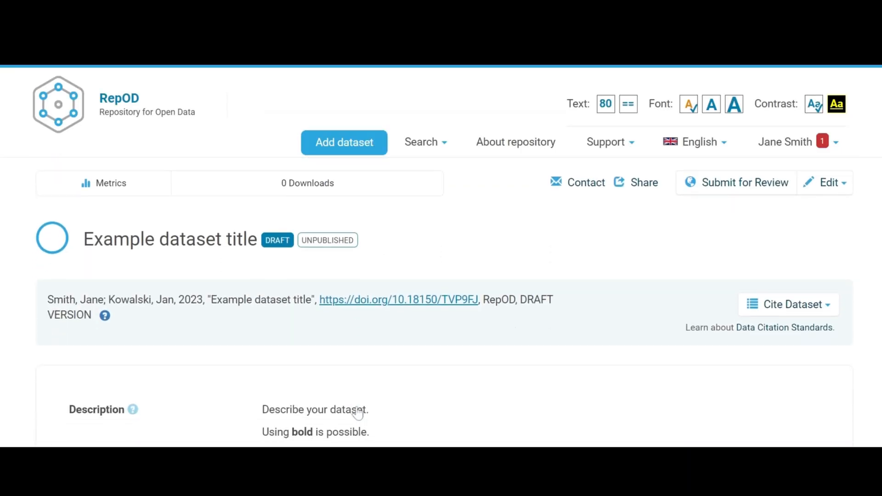
pyautogui.scroll(-3, 441, 303)
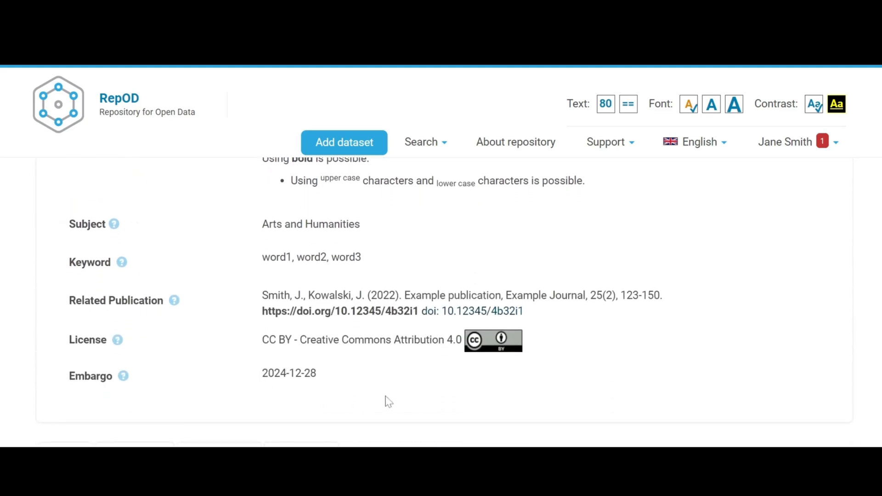
pyautogui.scroll(-1, 388, 402)
# Lift the dataset's embargo, confirm the removal, and check the dataset summary
pyautogui.scroll(3, 388, 402)
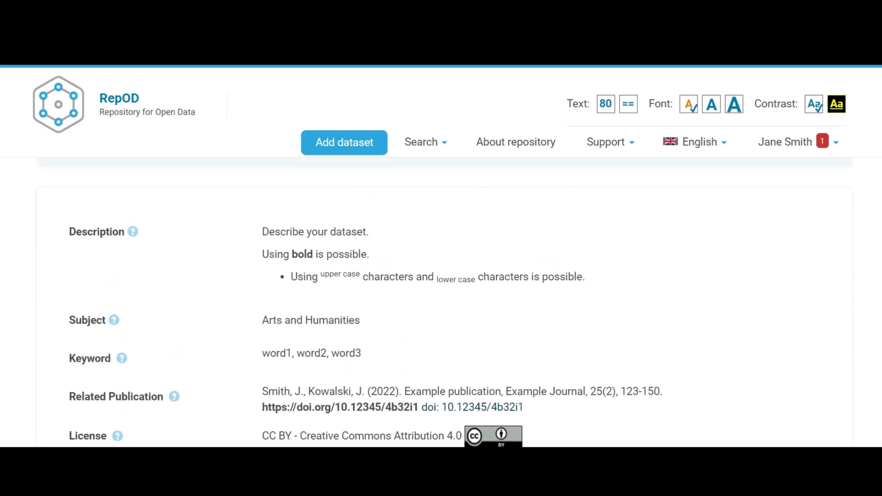
pyautogui.scroll(5, 441, 303)
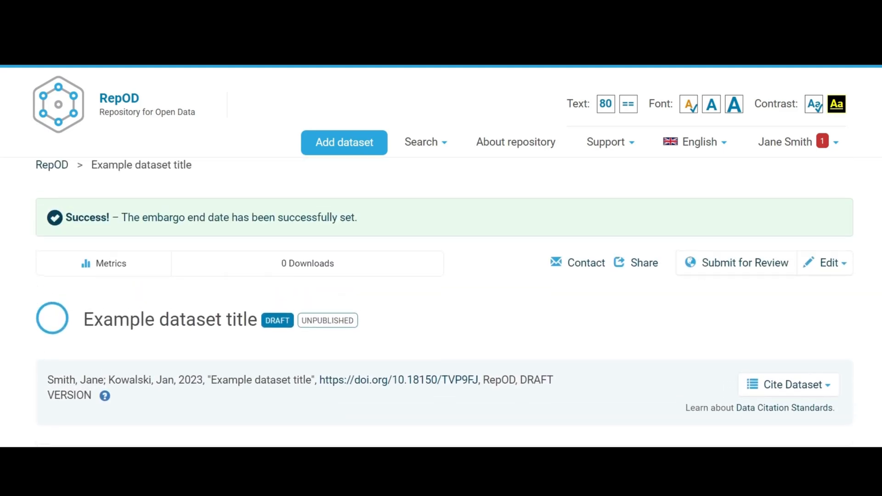
pyautogui.click(825, 263)
pyautogui.click(775, 346)
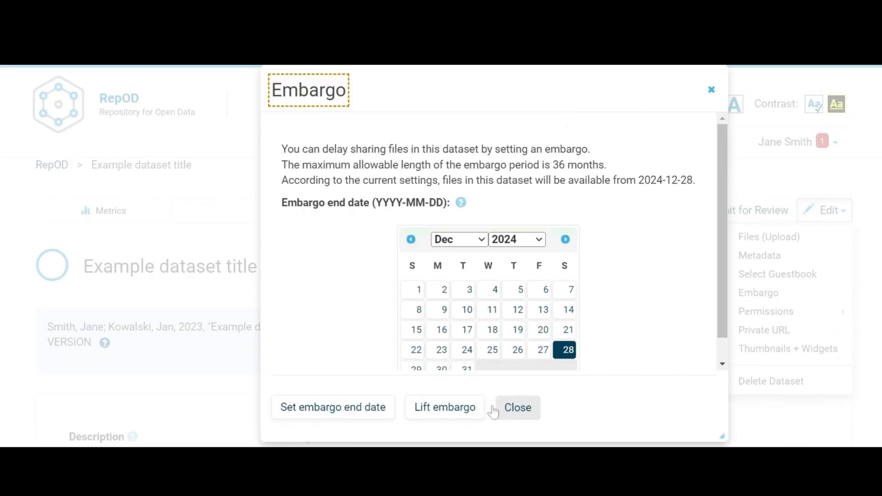
pyautogui.click(454, 410)
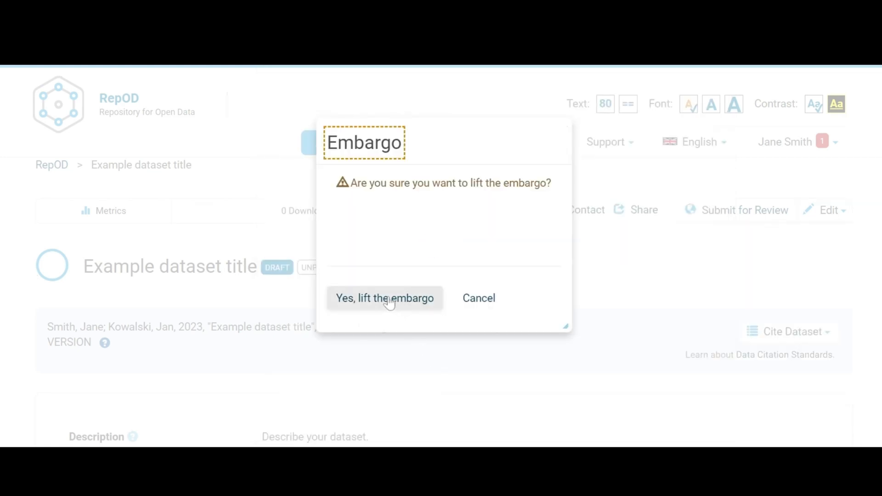
pyautogui.click(374, 299)
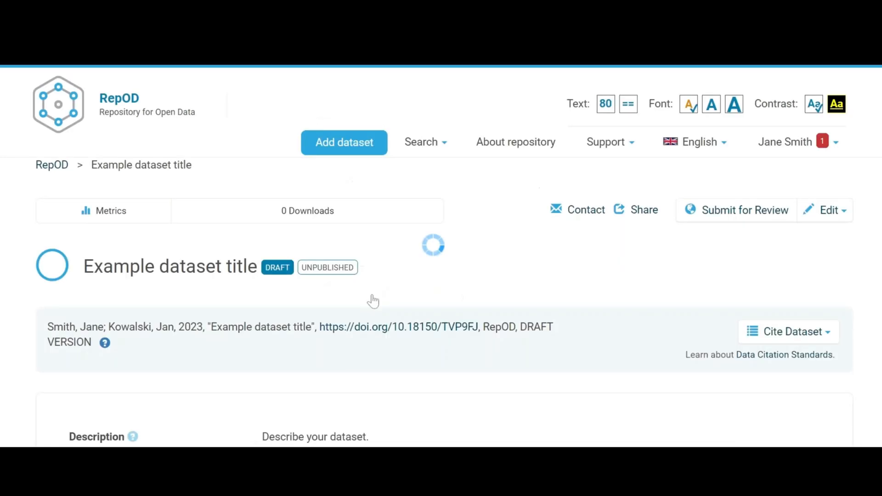
pyautogui.scroll(-8, 374, 301)
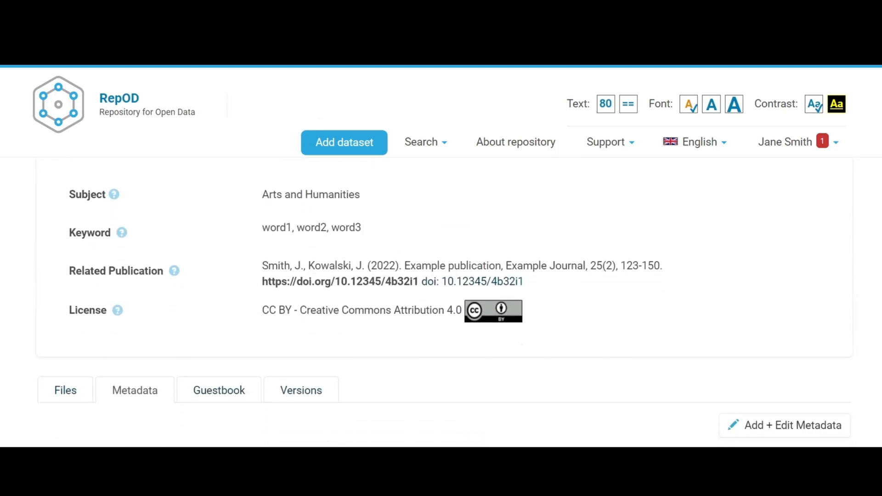
# Create a private URL for the unpublished dataset and select the whole generated link
pyautogui.scroll(6, 445, 302)
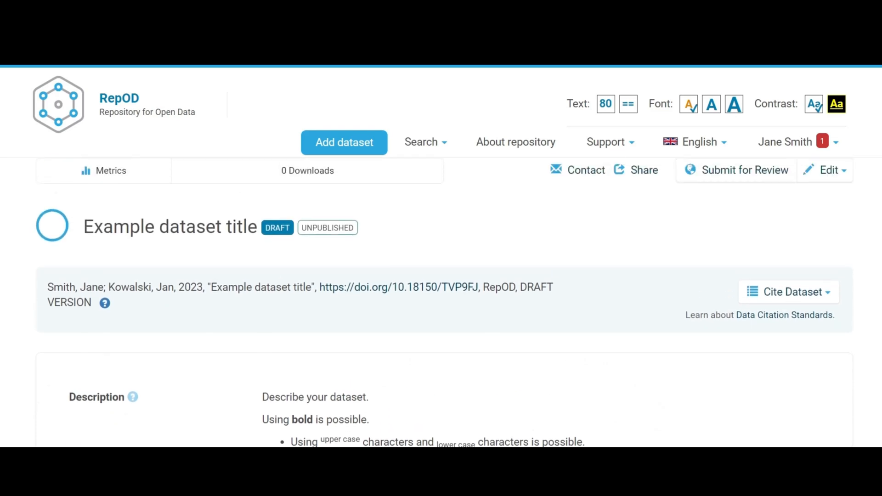
pyautogui.scroll(2, 450, 290)
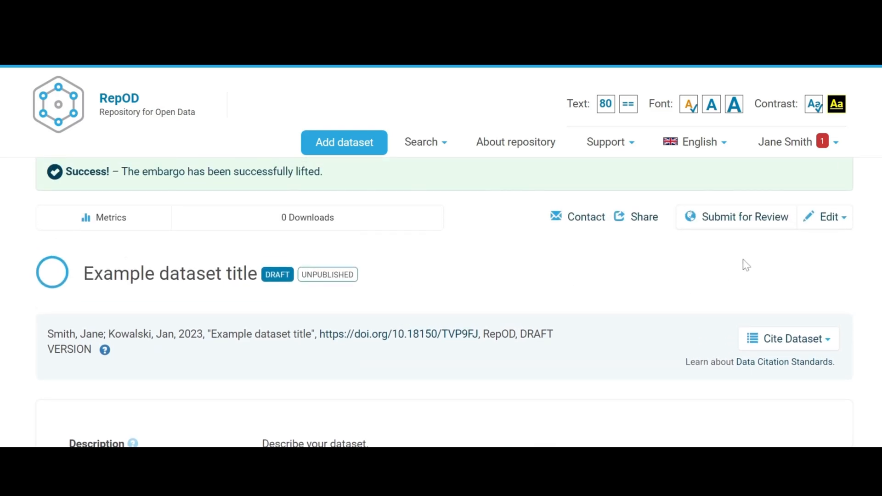
pyautogui.click(840, 219)
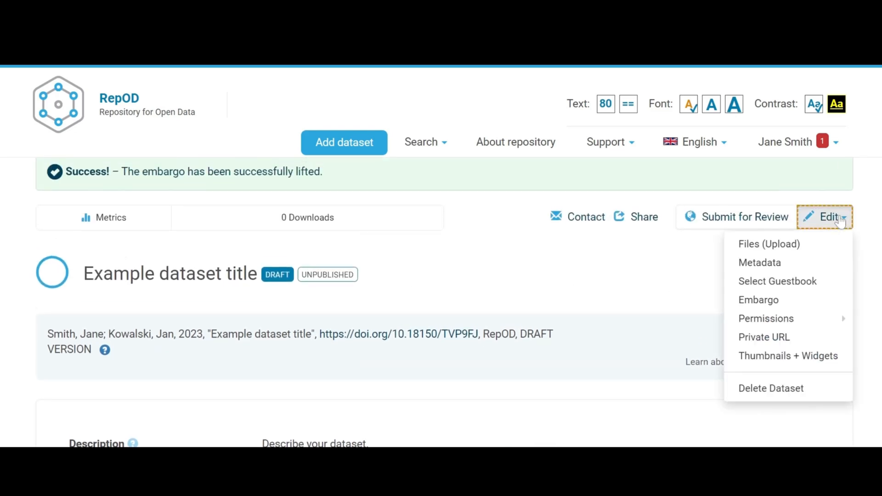
pyautogui.click(755, 339)
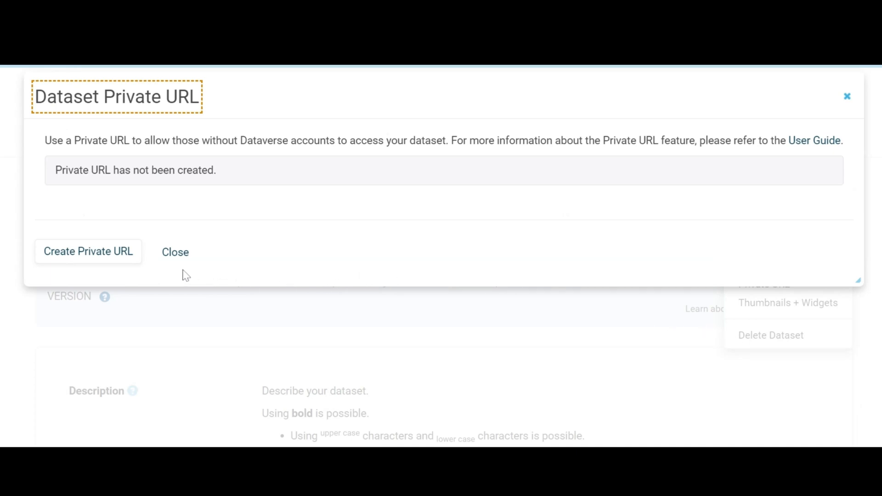
pyautogui.click(107, 254)
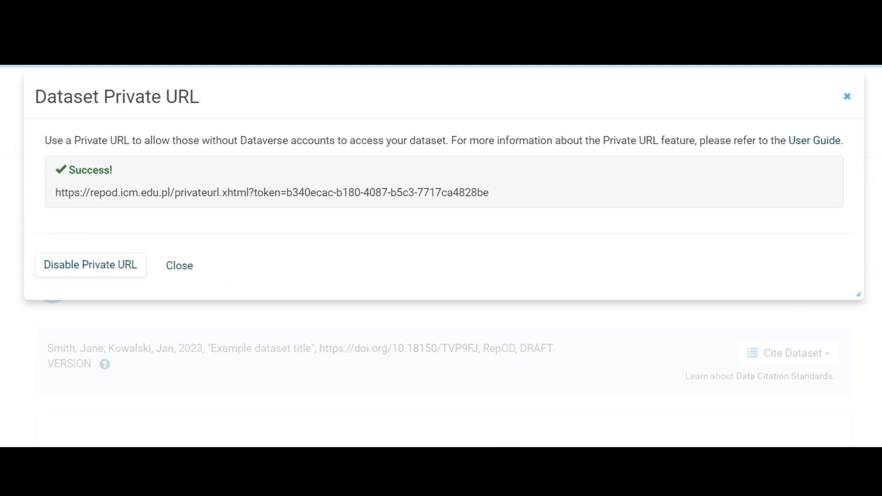
pyautogui.moveTo(55, 193); pyautogui.dragTo(489, 193)
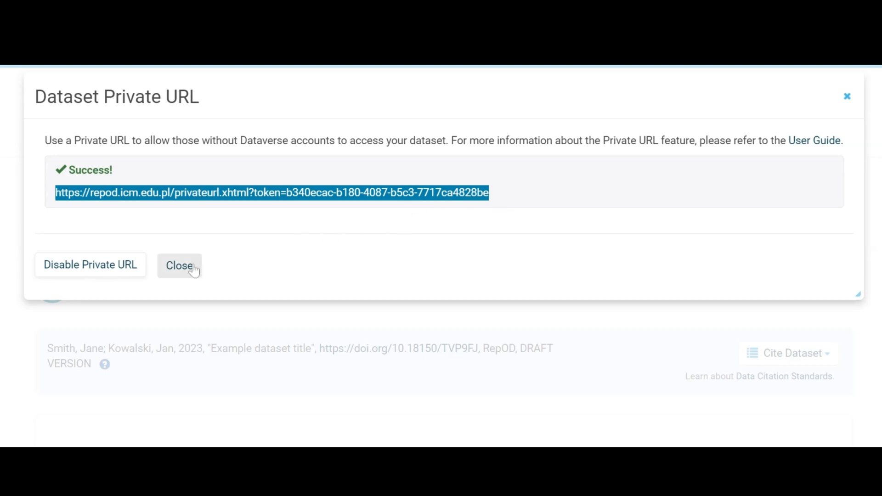
pyautogui.click(177, 271)
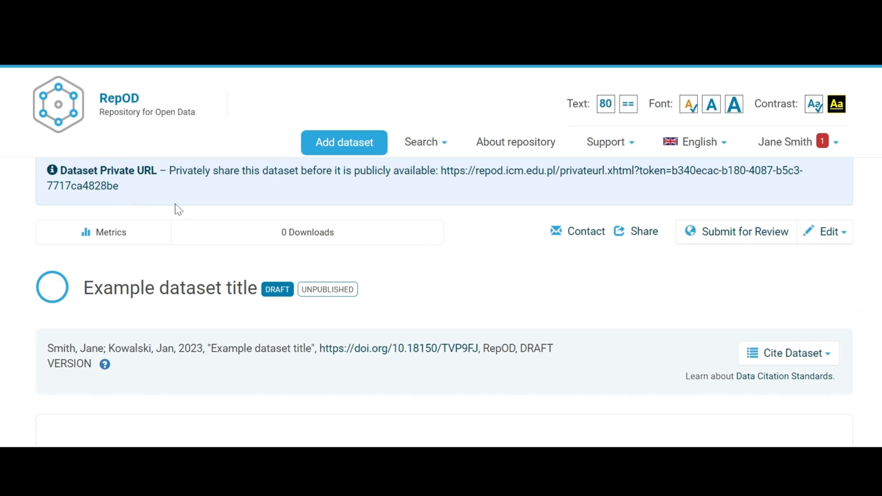
# Disable the dataset's private URL and confirm that shared access is withdrawn
pyautogui.click(833, 234)
pyautogui.moveTo(782, 333)
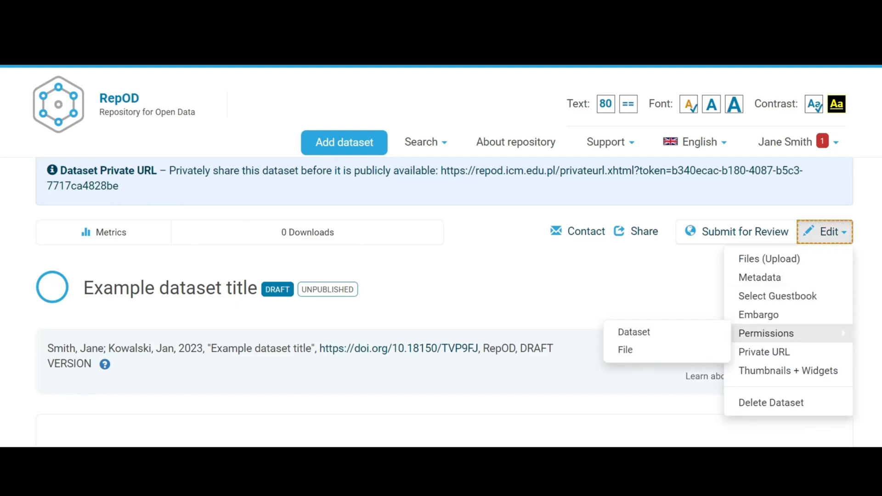
pyautogui.click(772, 354)
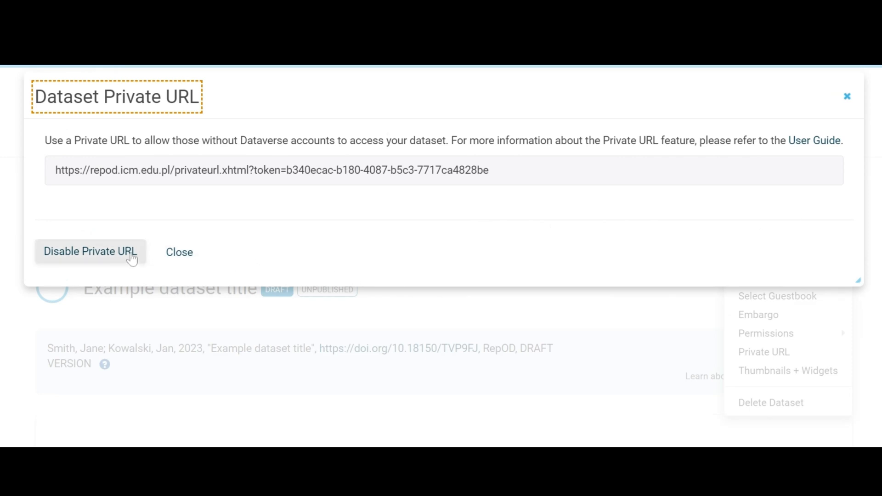
pyautogui.click(115, 255)
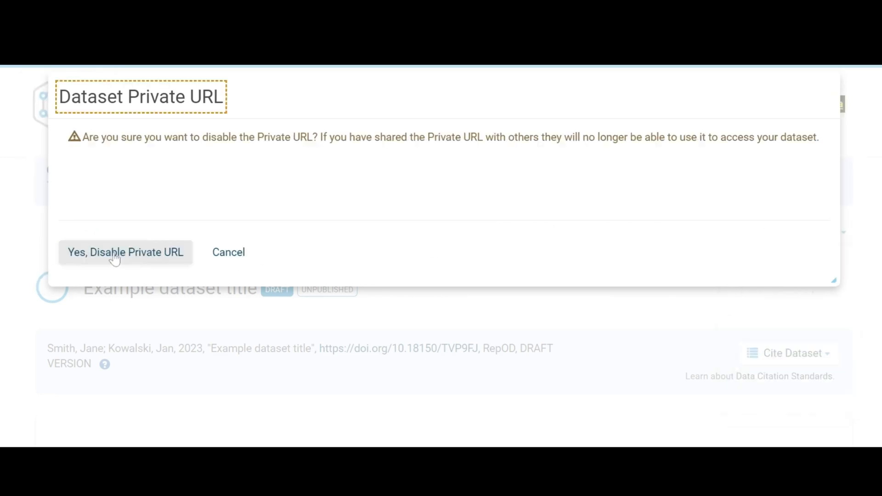
pyautogui.click(115, 256)
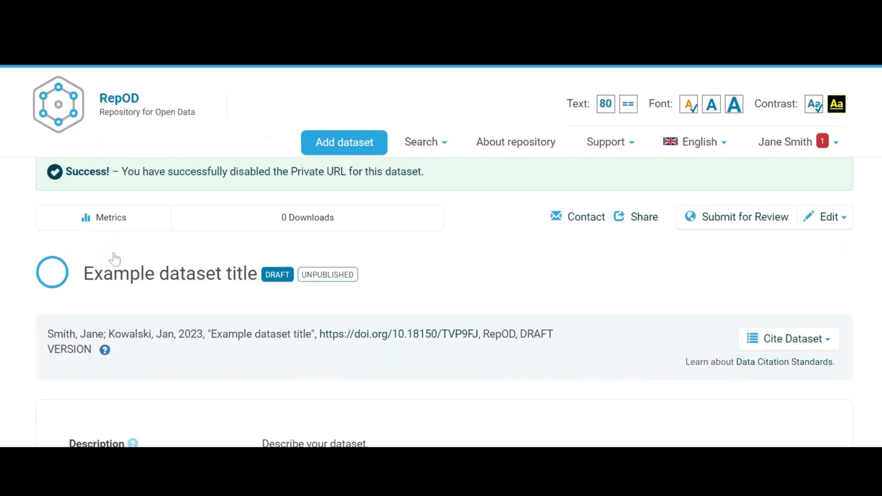